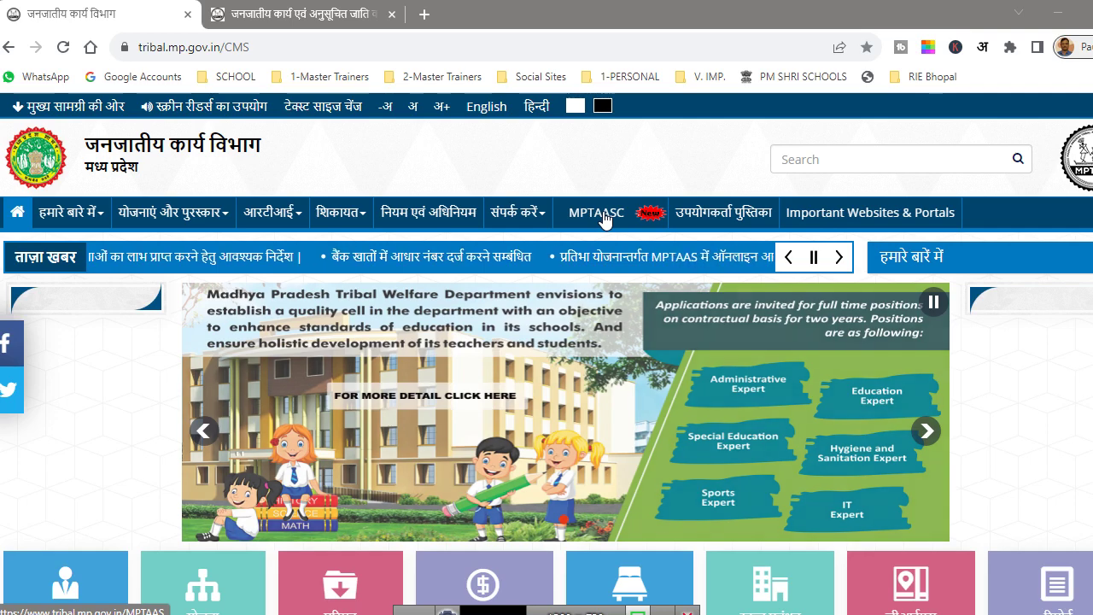
# Step: Open the MPTAASC portal, dismissing its introductory notice, and log in with the prefilled credentials by entering the displayed captcha code
pyautogui.click(604, 218)
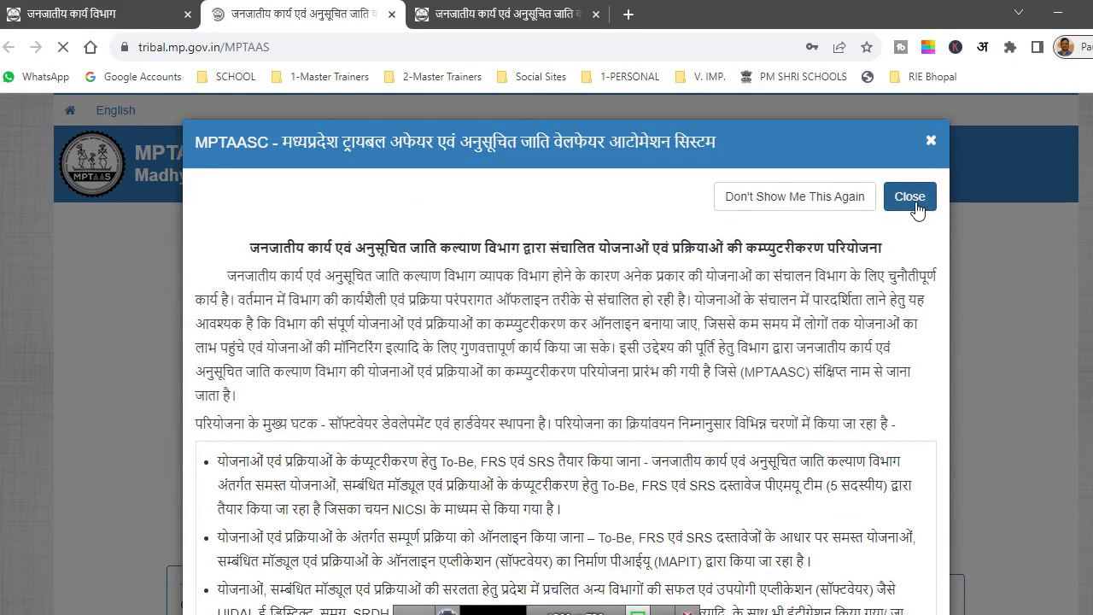
pyautogui.click(909, 197)
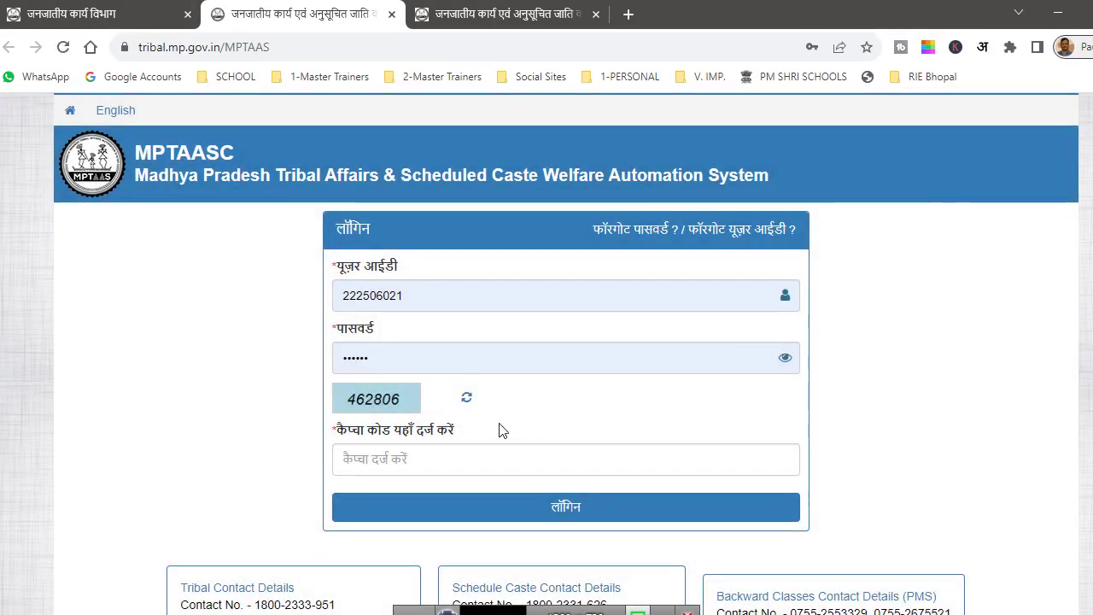
pyautogui.click(457, 461)
pyautogui.write('462')
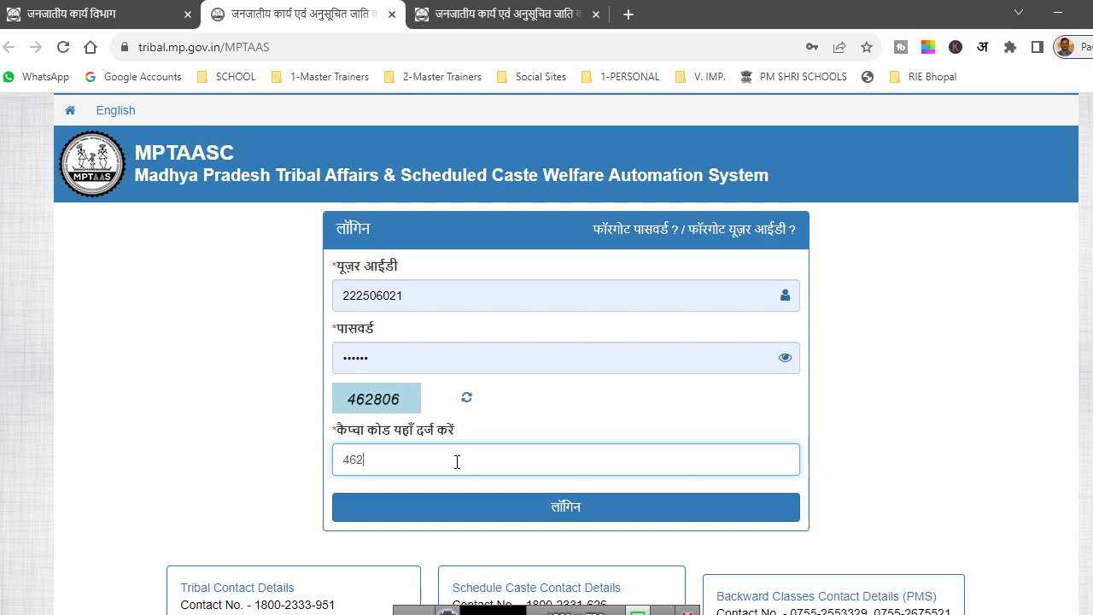
pyautogui.write('06')
pyautogui.click(564, 512)
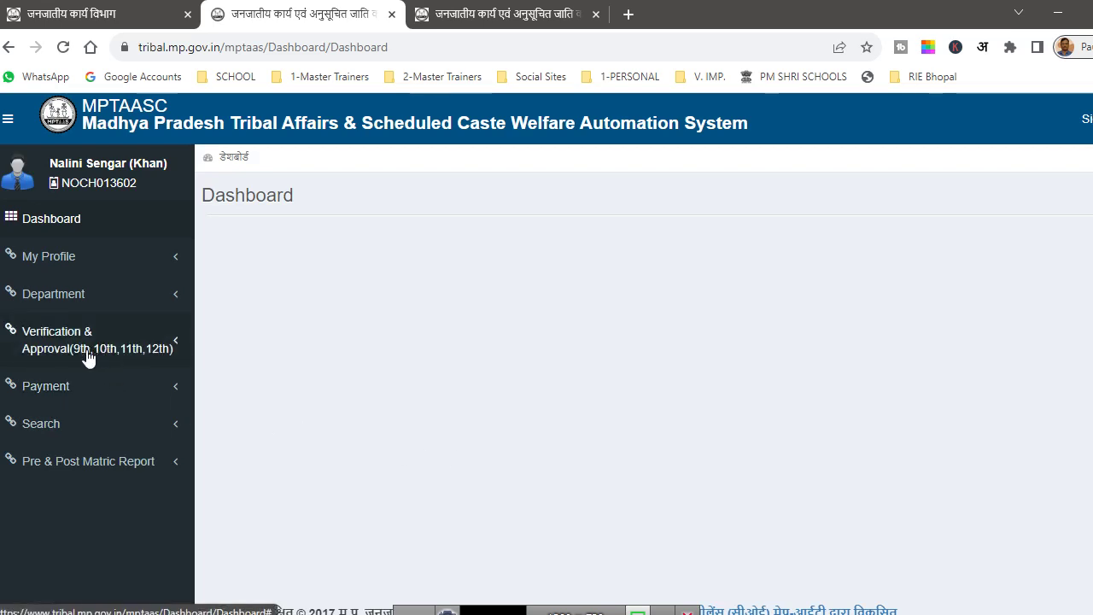
# Step: Open the application verification page for classes 9th to 12th and choose academic batch 2022-23 and class 10th
pyautogui.click(143, 350)
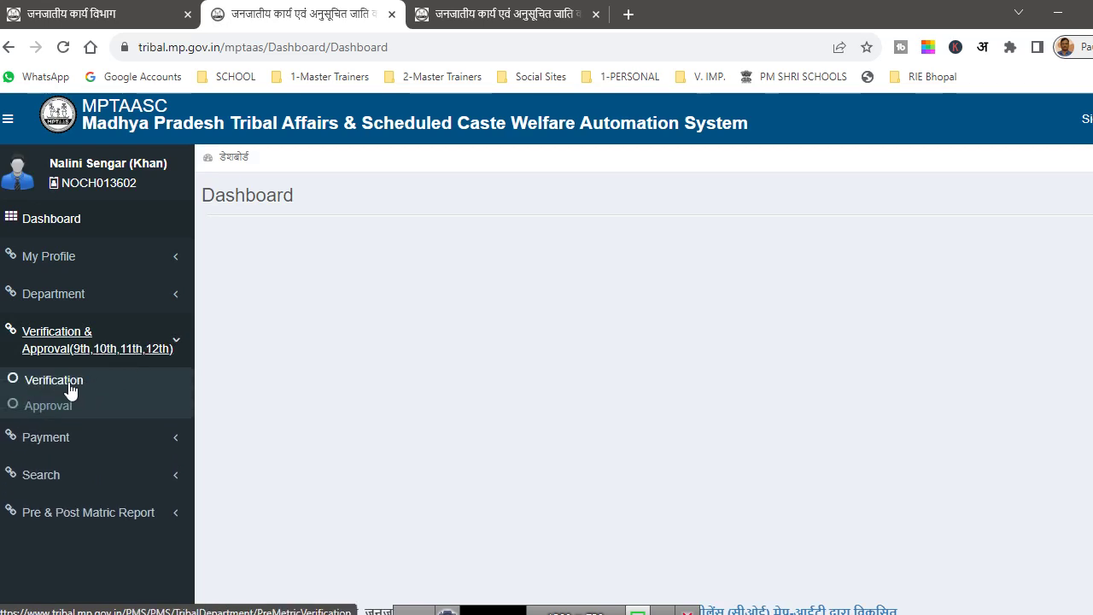
pyautogui.click(71, 386)
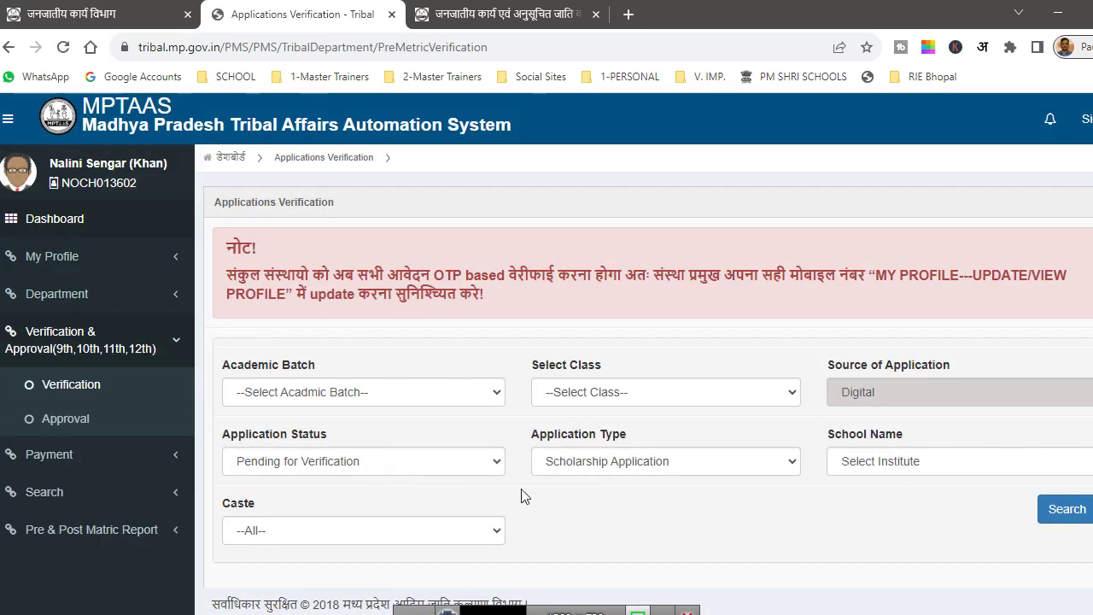
pyautogui.click(333, 394)
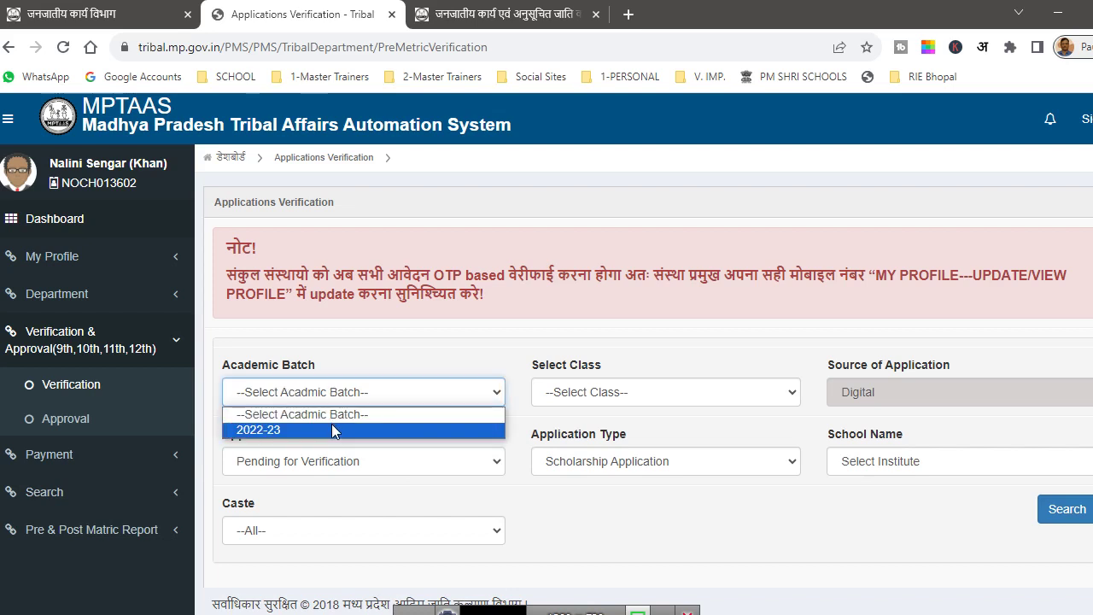
pyautogui.click(334, 431)
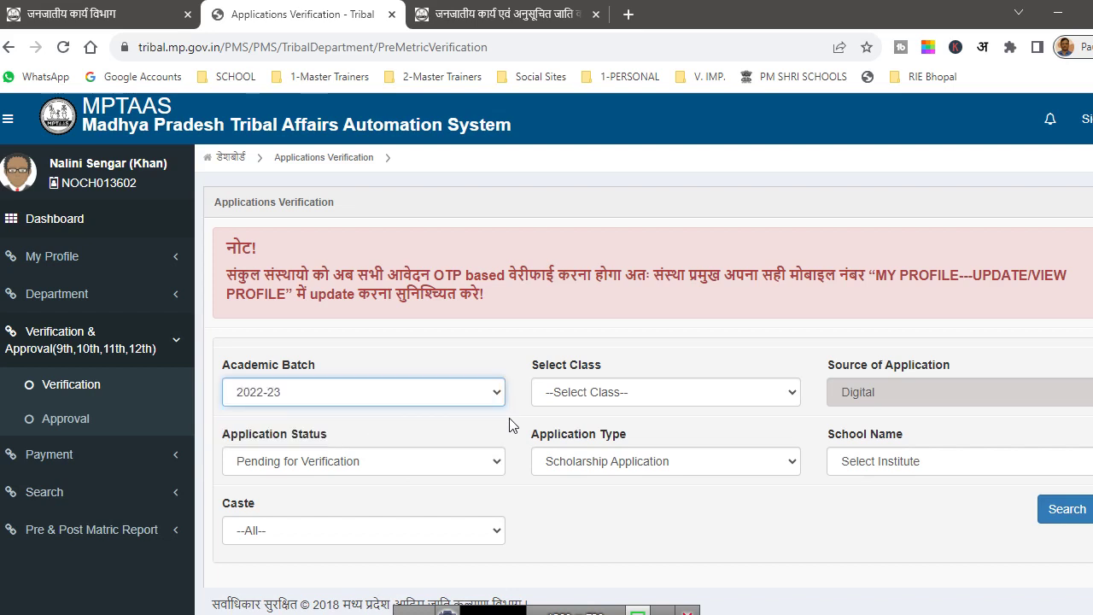
pyautogui.click(606, 394)
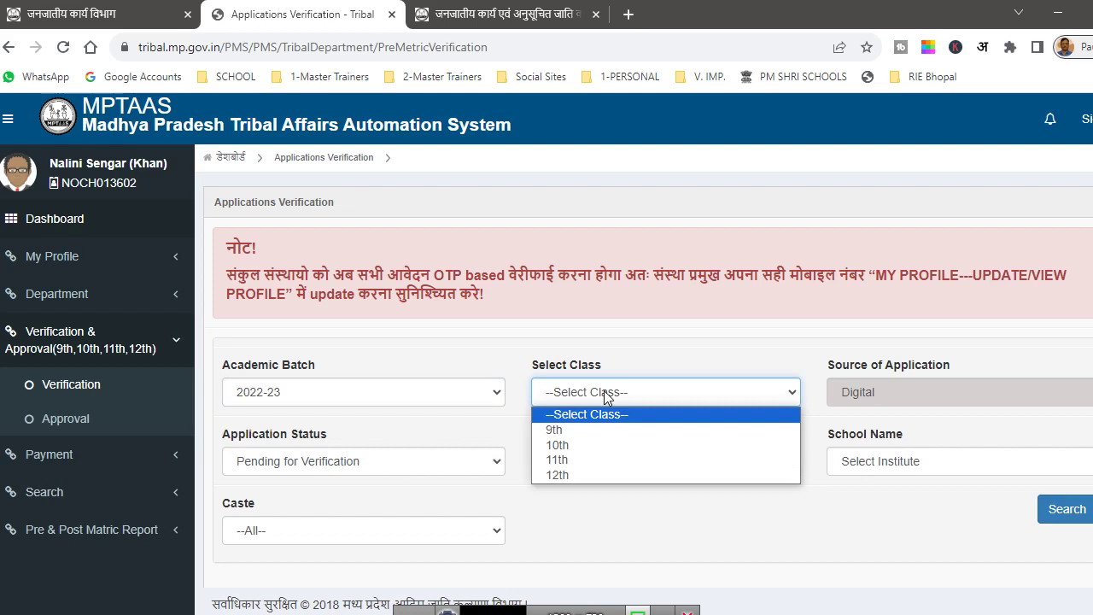
pyautogui.click(584, 445)
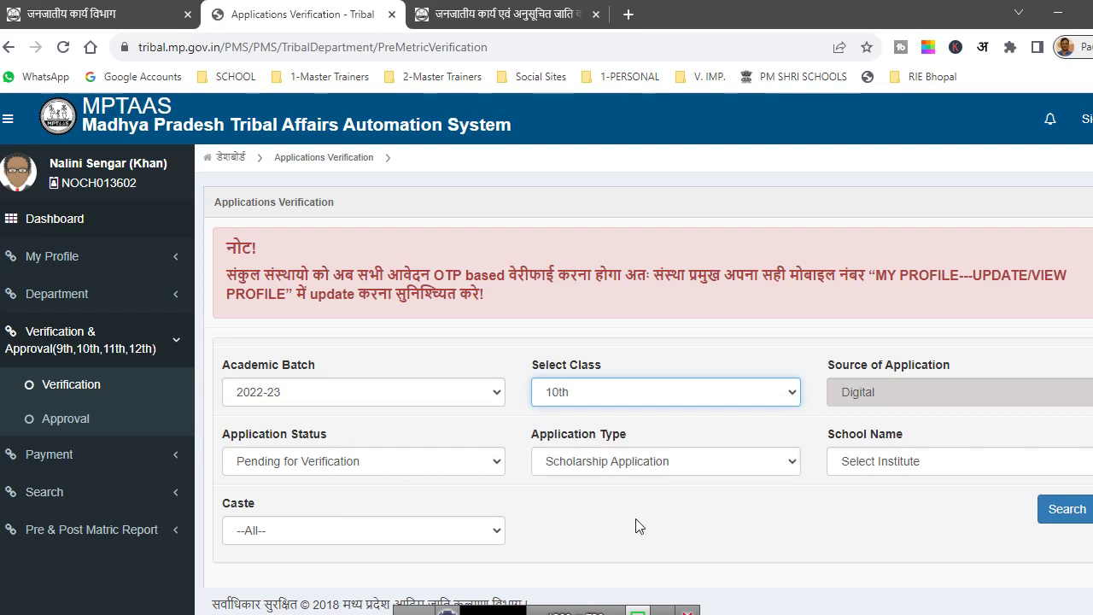
# Step: Choose GHSS GIRLS ANJAD as the school, keep caste at All, and search for the scholarship applications pending verification
pyautogui.scroll(-1, 542, 494)
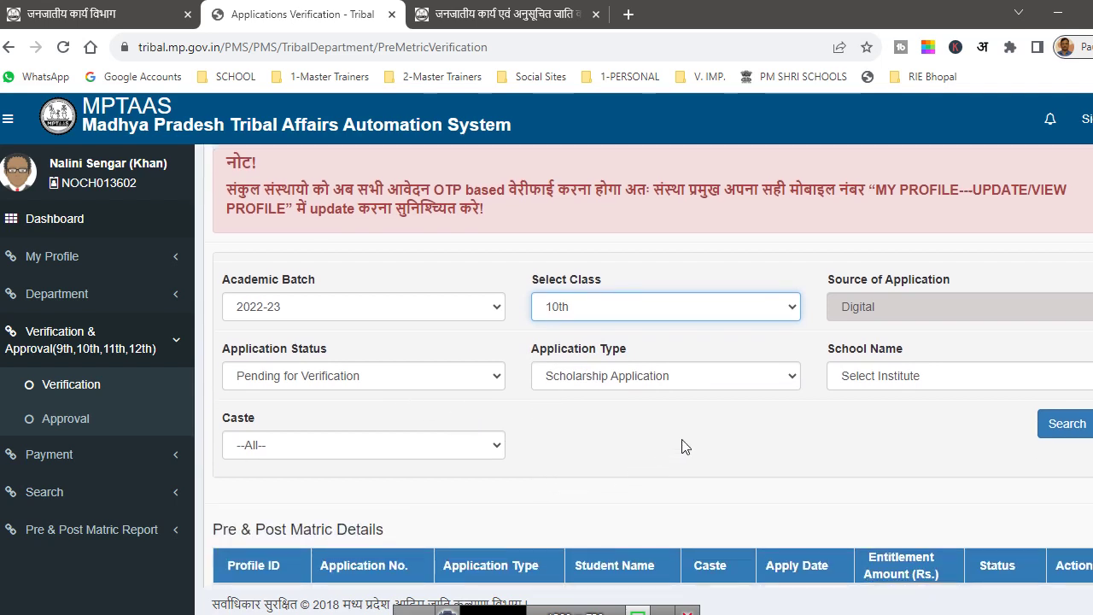
pyautogui.click(874, 386)
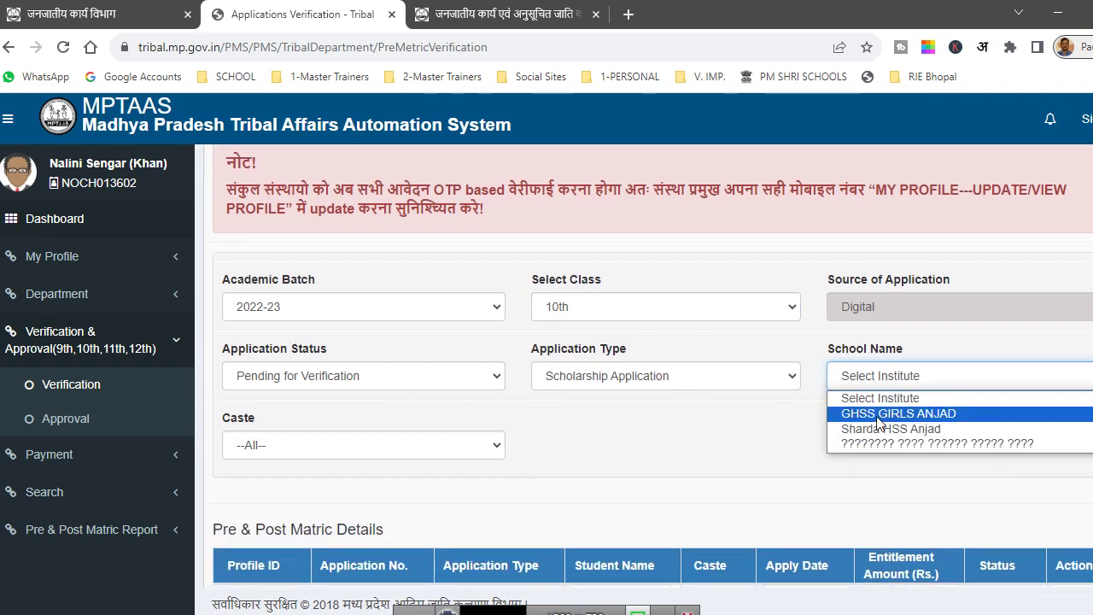
pyautogui.click(879, 416)
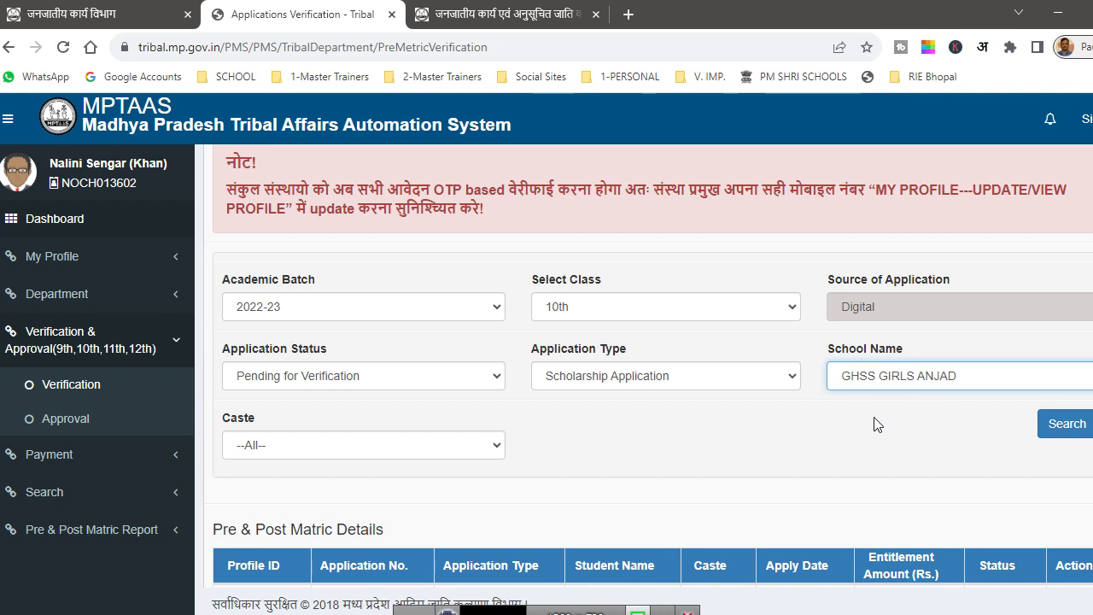
pyautogui.click(443, 446)
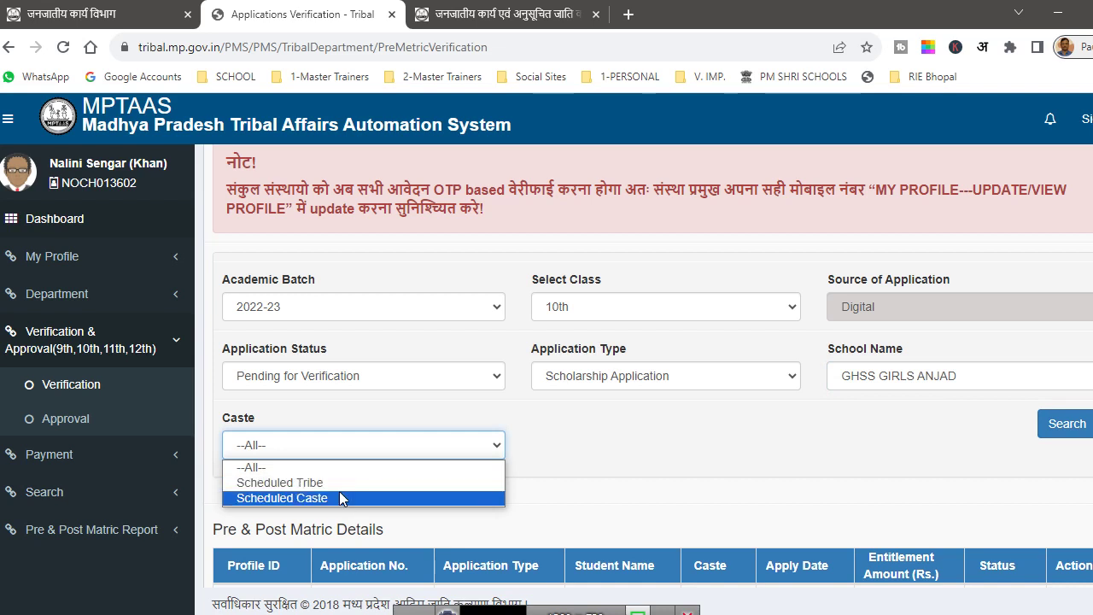
pyautogui.click(605, 459)
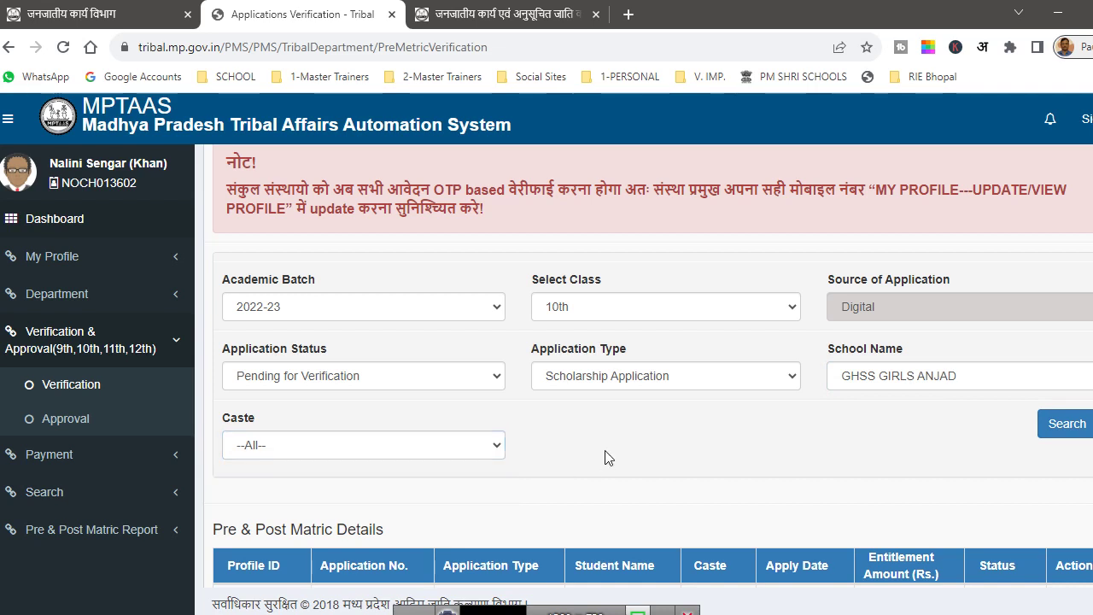
pyautogui.click(1060, 434)
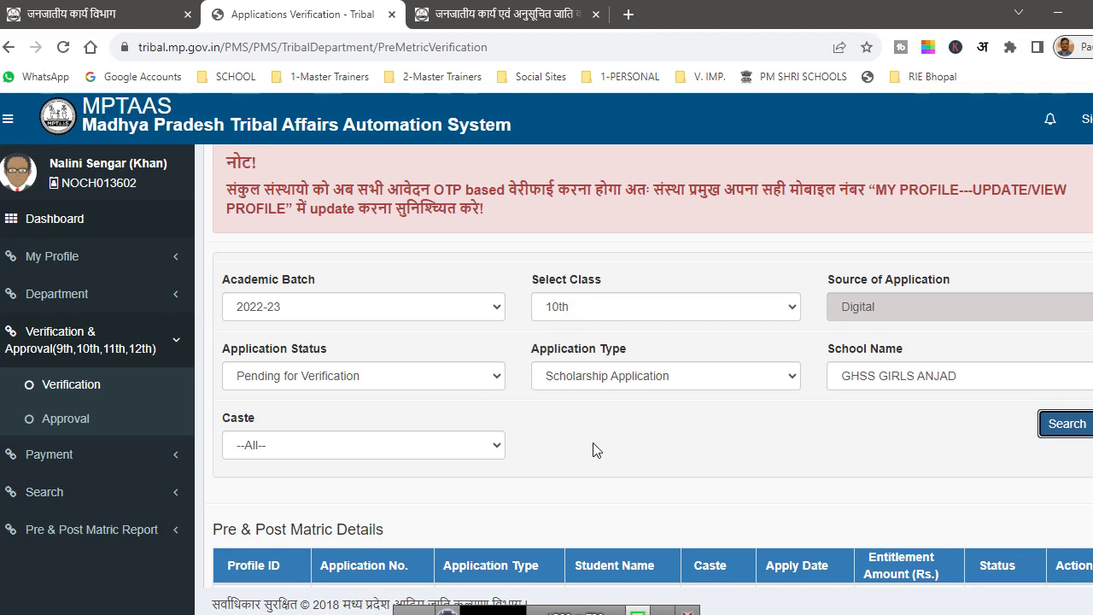
# Step: Set the Pre & Post Matric Details table to show 100 entries per page
pyautogui.scroll(-5, 596, 450)
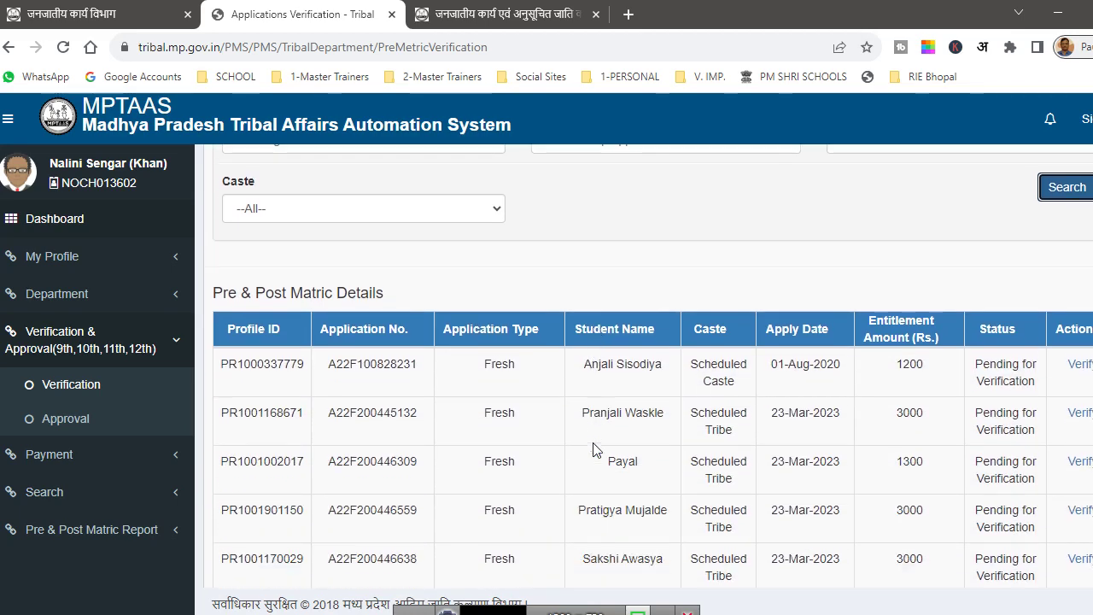
pyautogui.scroll(-3, 596, 450)
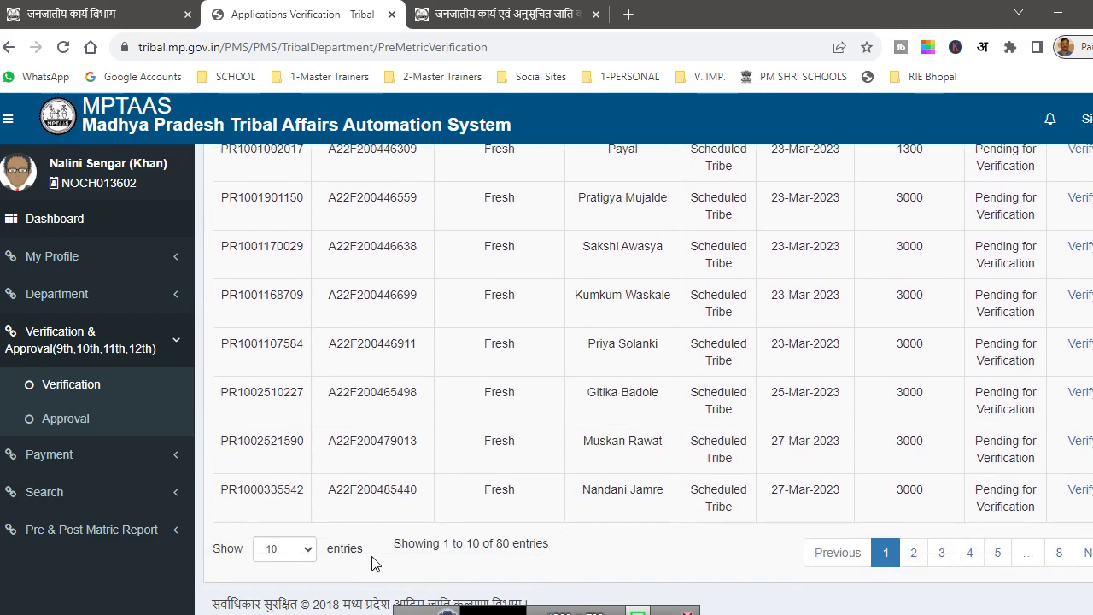
pyautogui.click(289, 552)
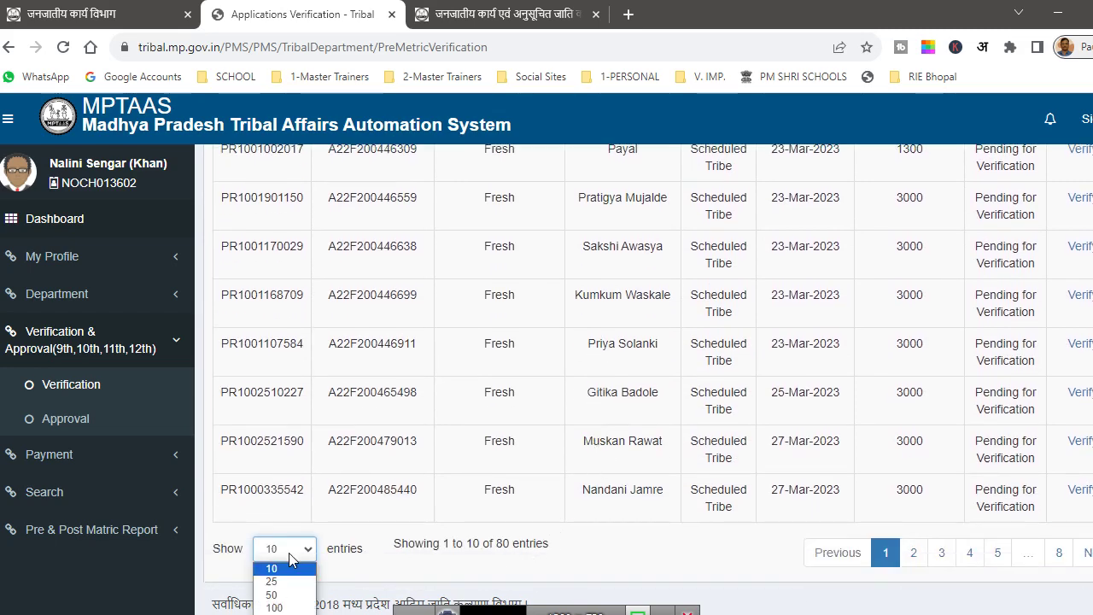
pyautogui.click(285, 608)
# Step: Look through the full list of pending class 10th applications, including the last entries, and return to its beginning
pyautogui.scroll(-1, 628, 443)
pyautogui.scroll(-10, 627, 444)
pyautogui.scroll(-10, 628, 444)
pyautogui.scroll(-8, 628, 444)
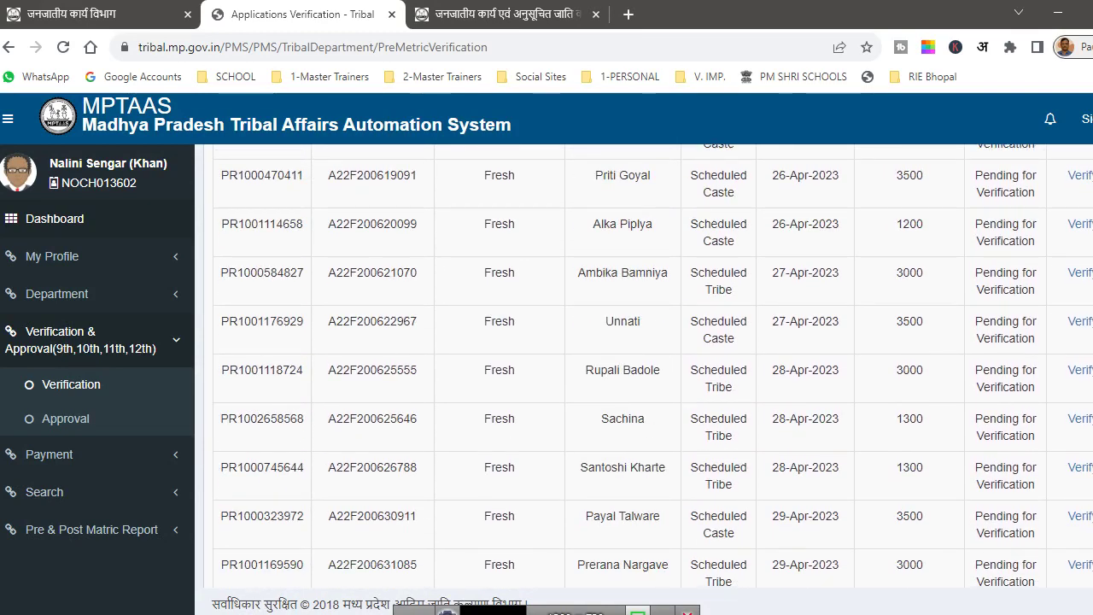
pyautogui.scroll(-10, 628, 444)
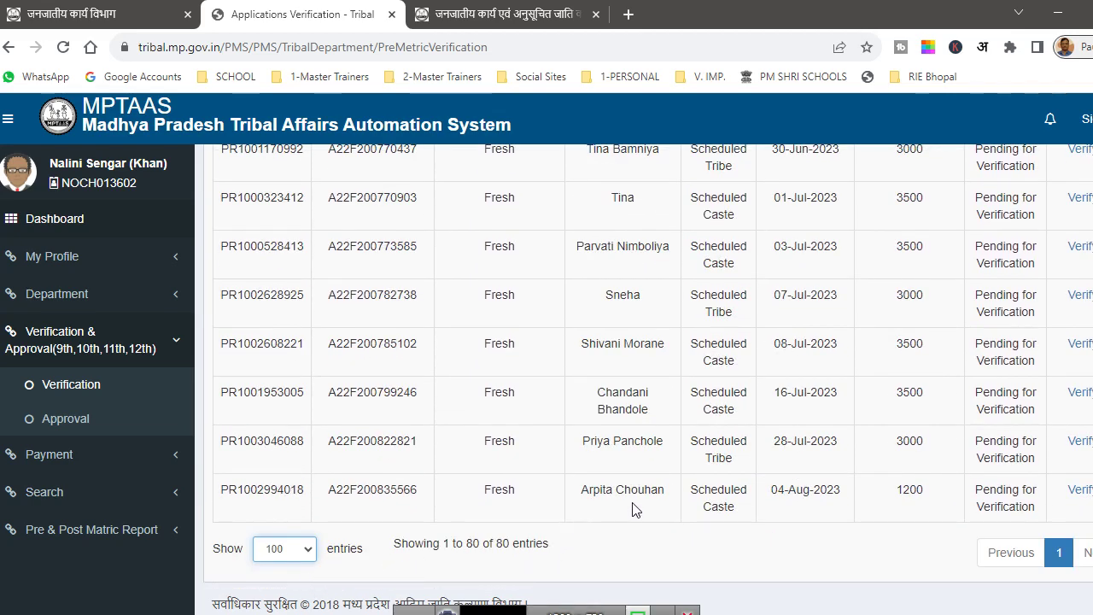
pyautogui.scroll(2, 633, 509)
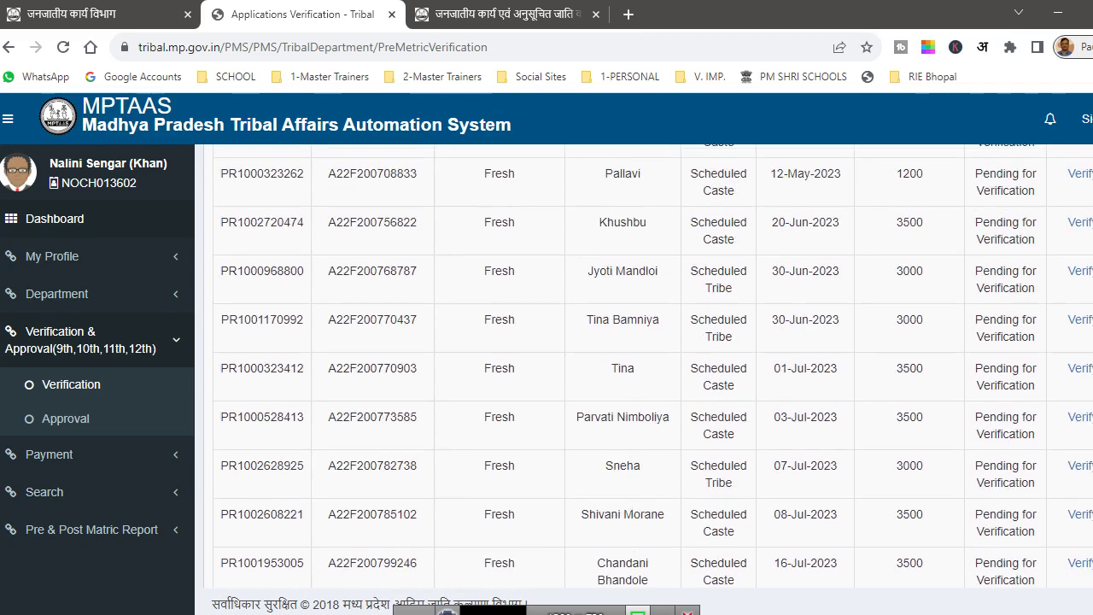
pyautogui.scroll(5, 632, 368)
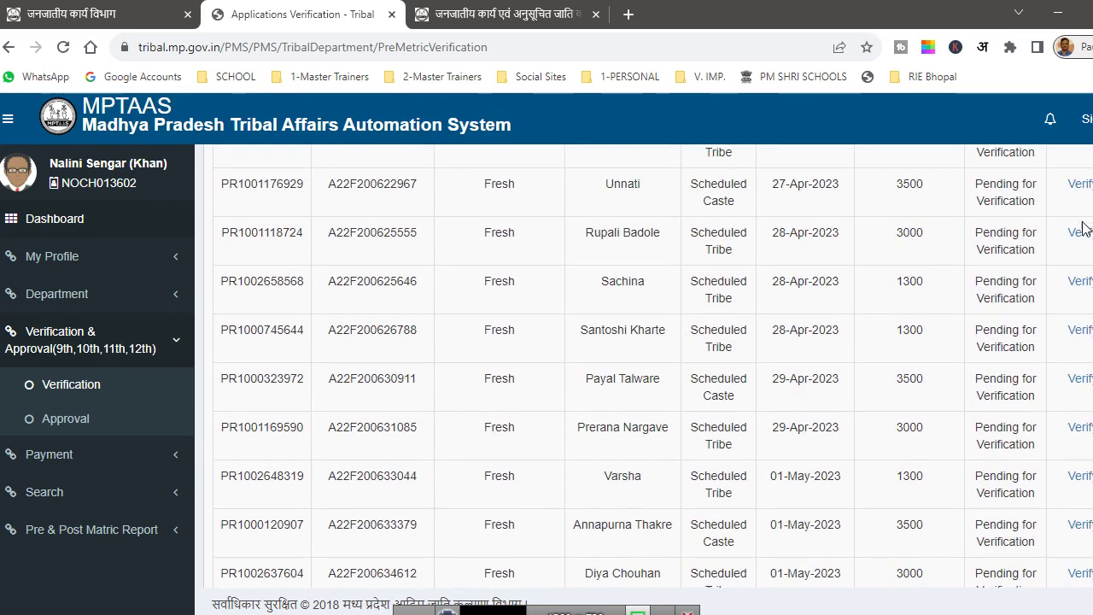
pyautogui.scroll(12, 653, 364)
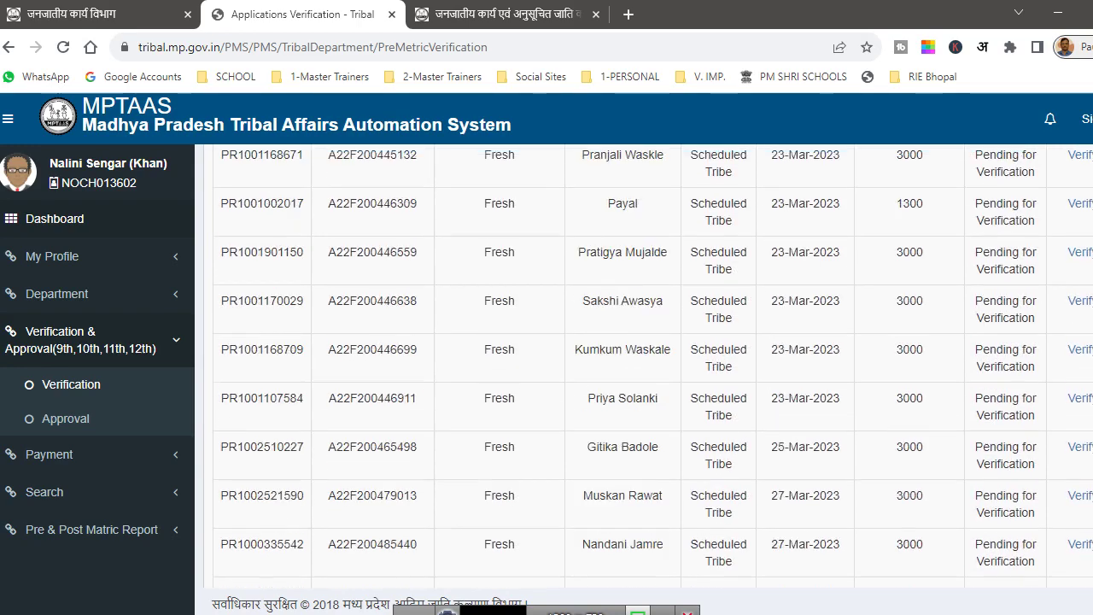
# Step: Switch to File Explorer and open 10th MPTASS.xlsx from the $ Scholarship 2022-23 > MPTASS SCHOLARSHIP 2022-23 folder on USB Drive (F:)
pyautogui.click(1059, 14)
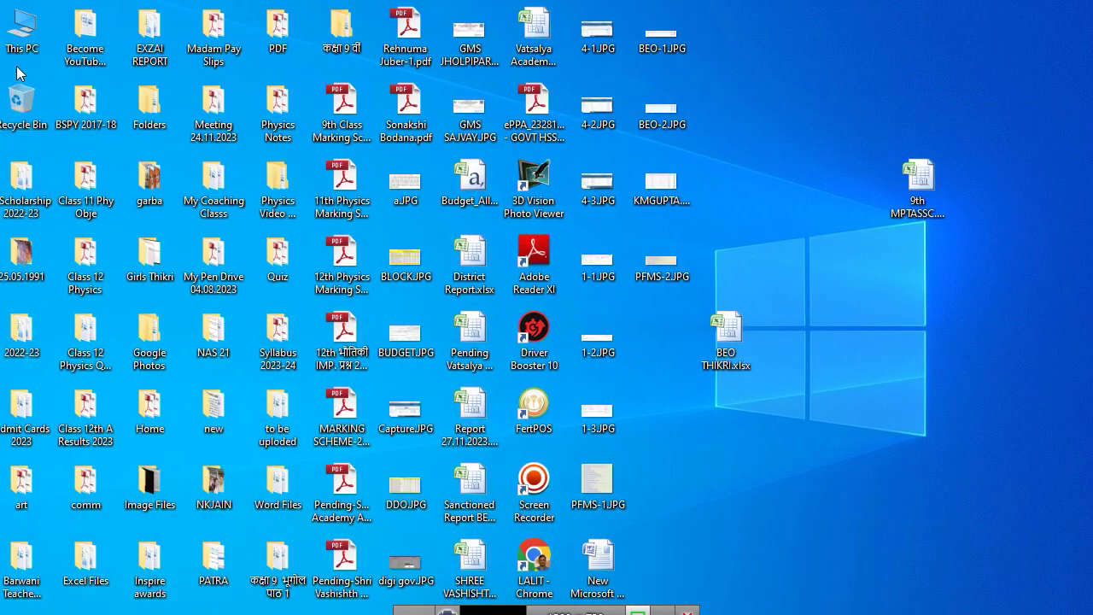
pyautogui.doubleClick(17, 30)
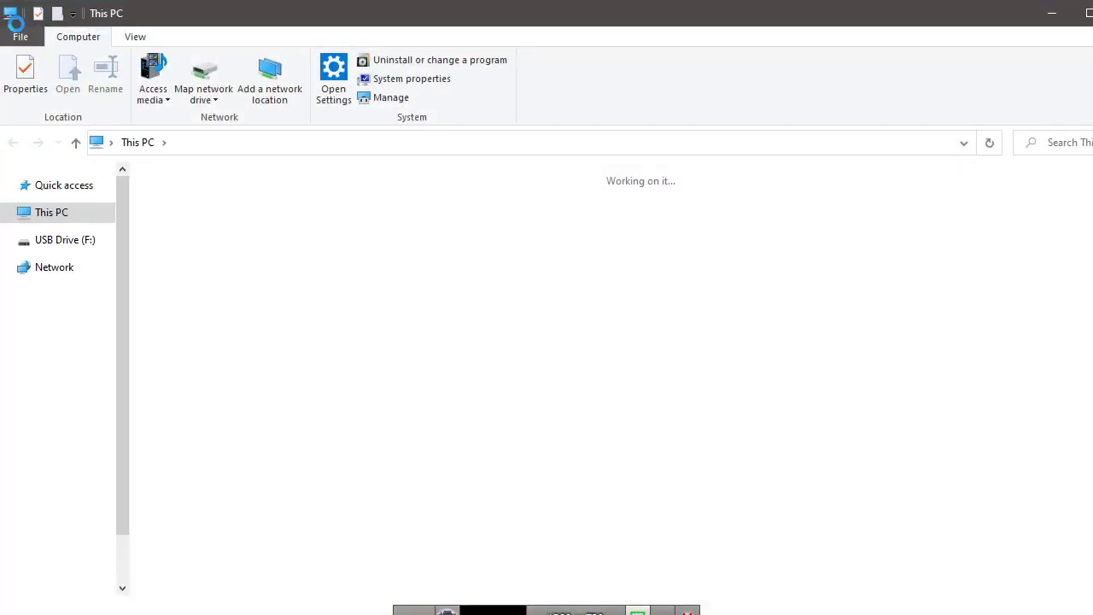
pyautogui.doubleClick(723, 336)
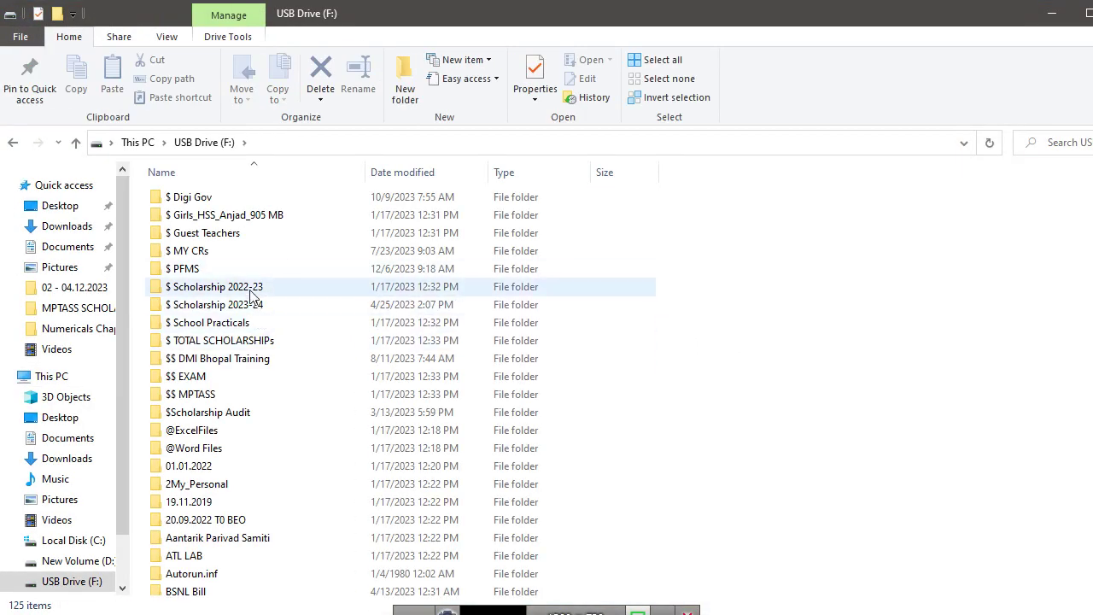
pyautogui.doubleClick(253, 293)
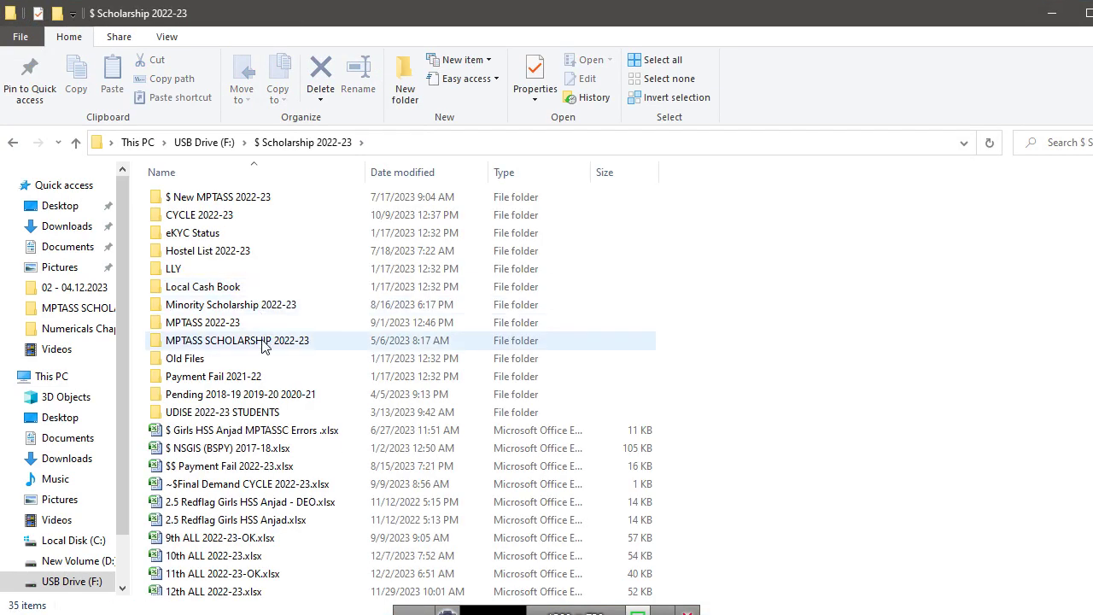
pyautogui.doubleClick(262, 341)
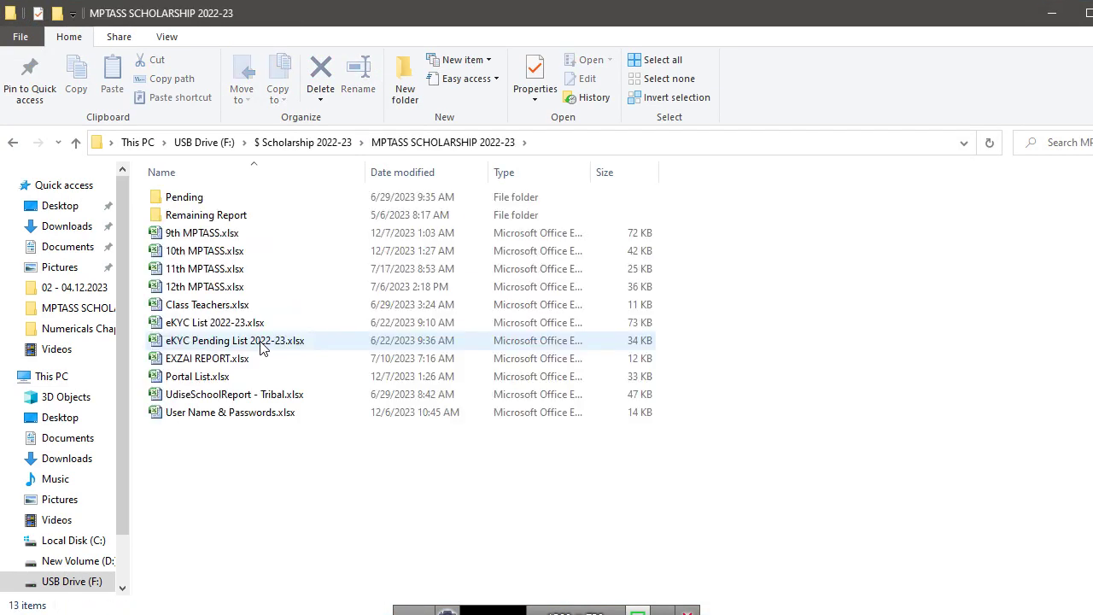
pyautogui.click(220, 256)
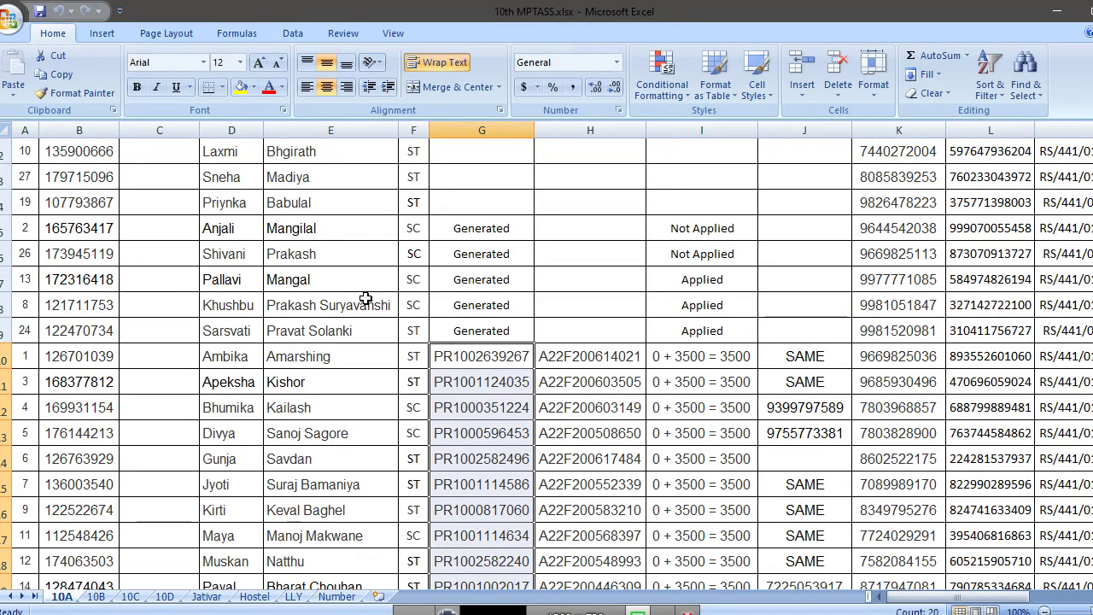
# Step: Review the profile number, application number, scholarship and mobile number columns of the students on the 10A sheet
pyautogui.scroll(-1, 365, 298)
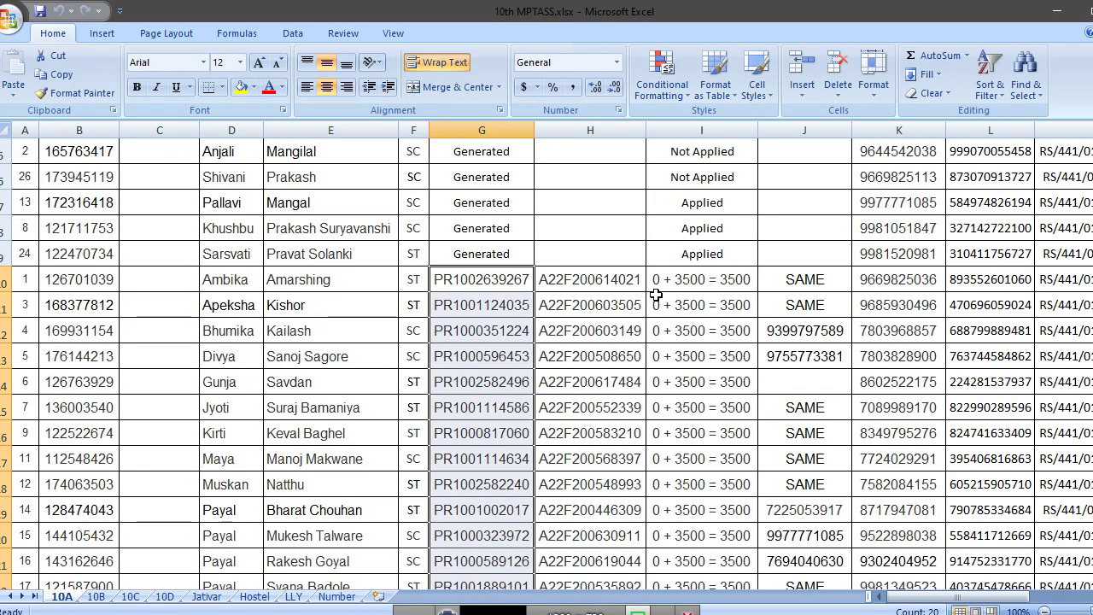
pyautogui.scroll(-4, 524, 314)
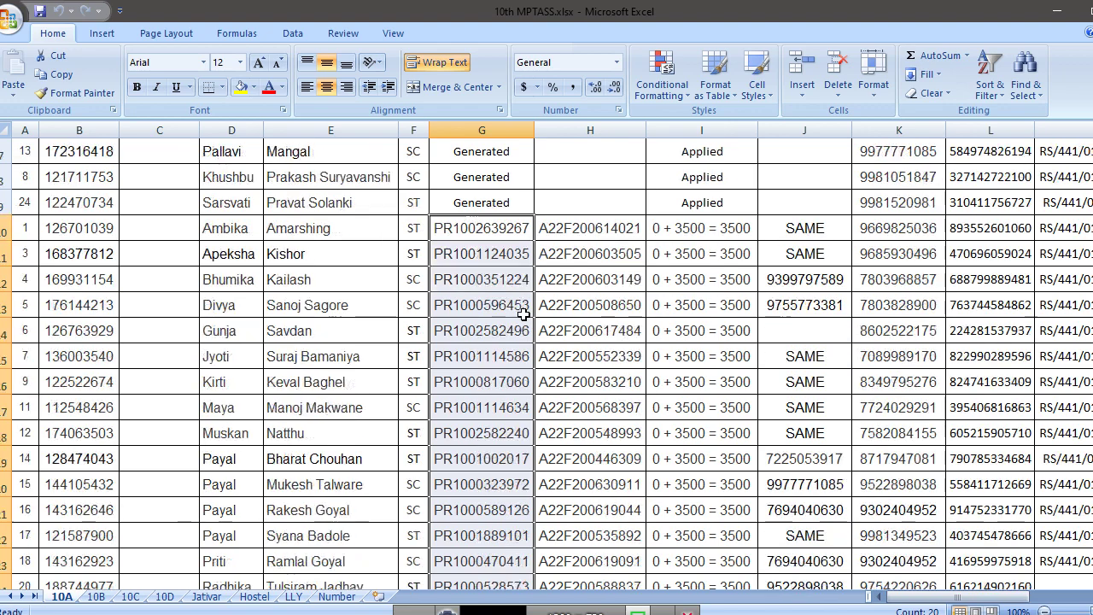
pyautogui.scroll(5, 523, 314)
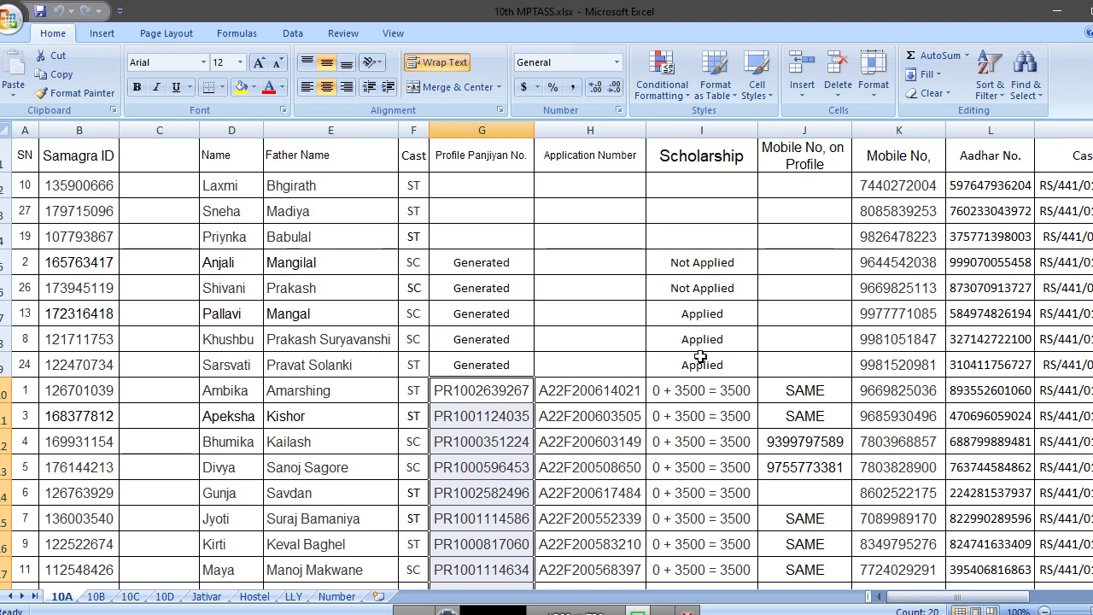
pyautogui.scroll(-2, 752, 367)
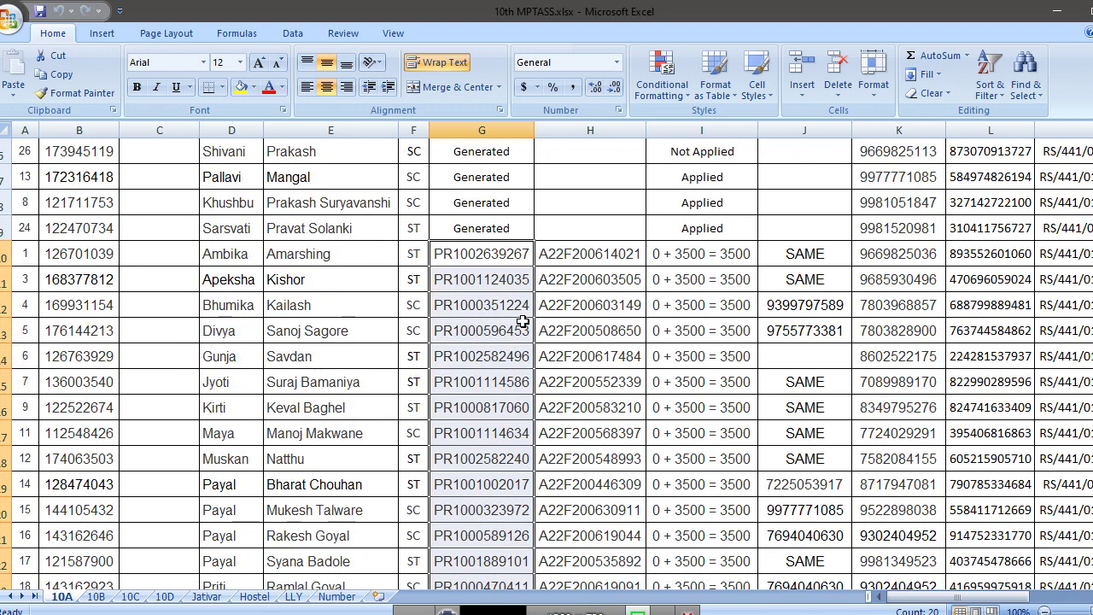
pyautogui.scroll(-1, 684, 301)
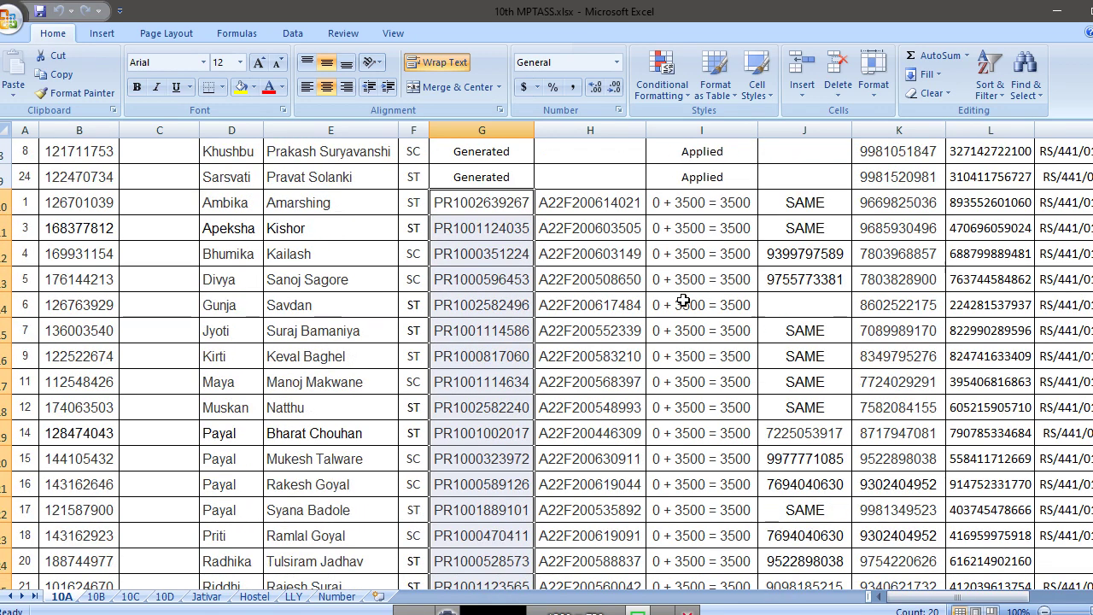
# Step: Look through the student records on the 10A sheet down to the last row and return to the header row
pyautogui.scroll(1, 683, 301)
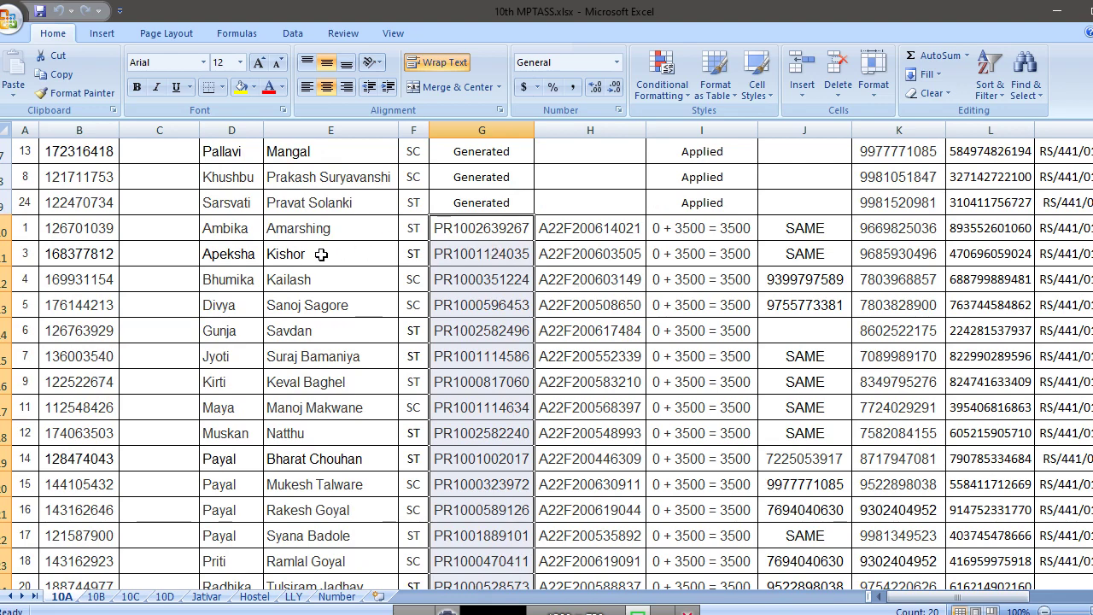
pyautogui.scroll(-4, 494, 271)
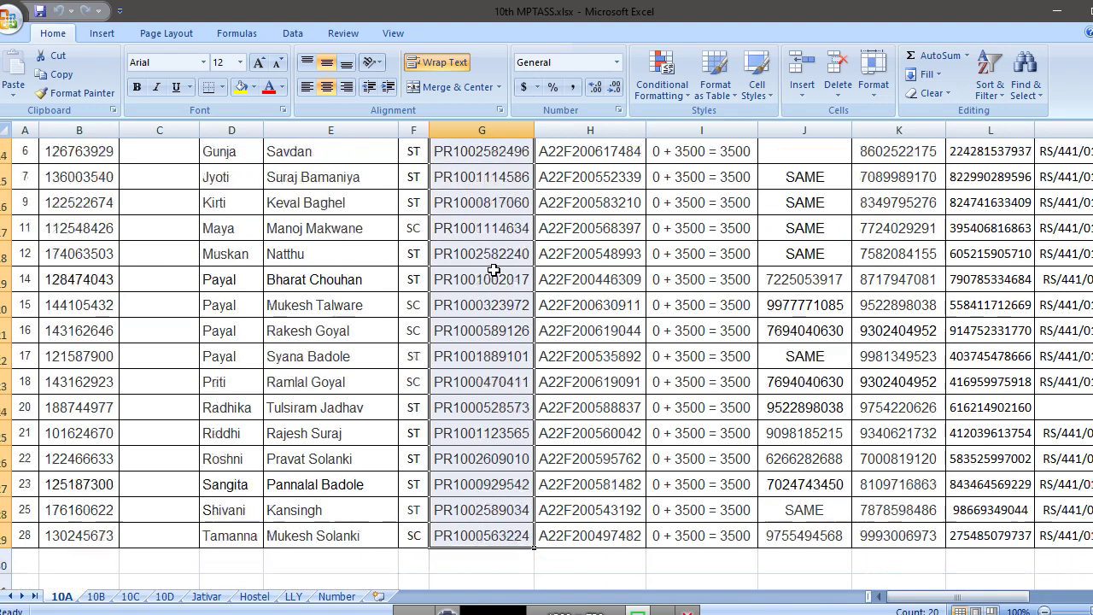
pyautogui.scroll(5, 494, 271)
pyautogui.scroll(2, 494, 271)
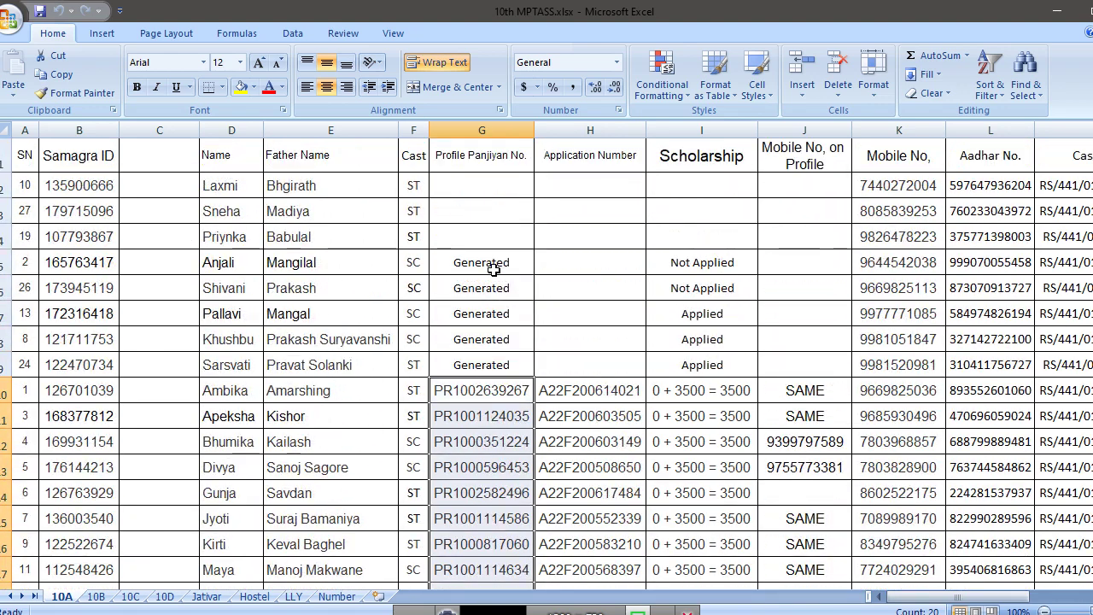
# Step: Look over the 10B, 10C and 10D sheets, and examine the hostel students' records at the end of the 10B sheet
pyautogui.click(96, 596)
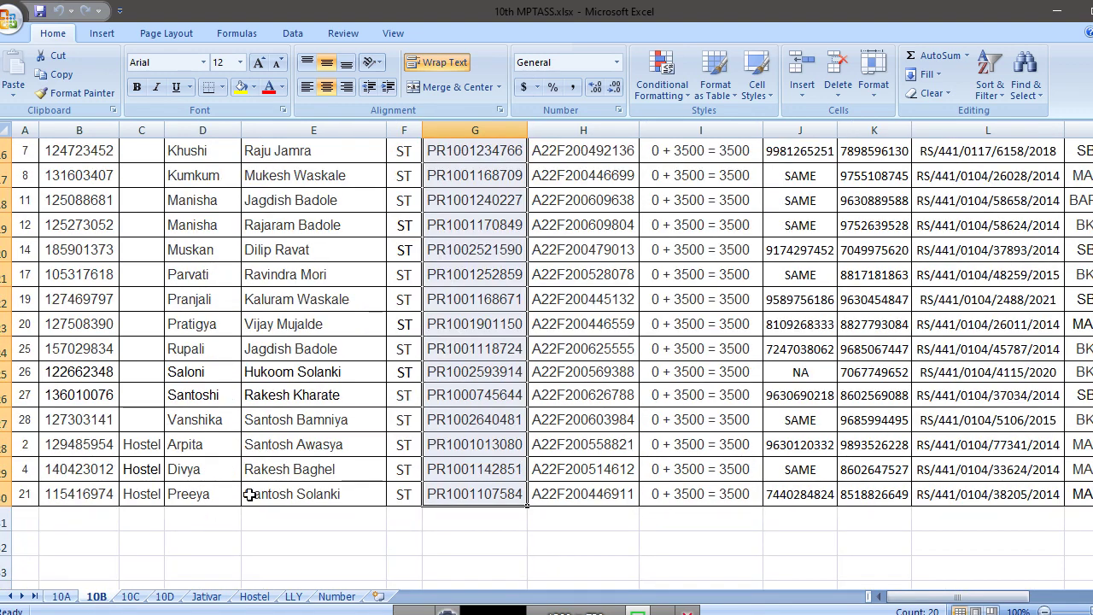
pyautogui.click(168, 467)
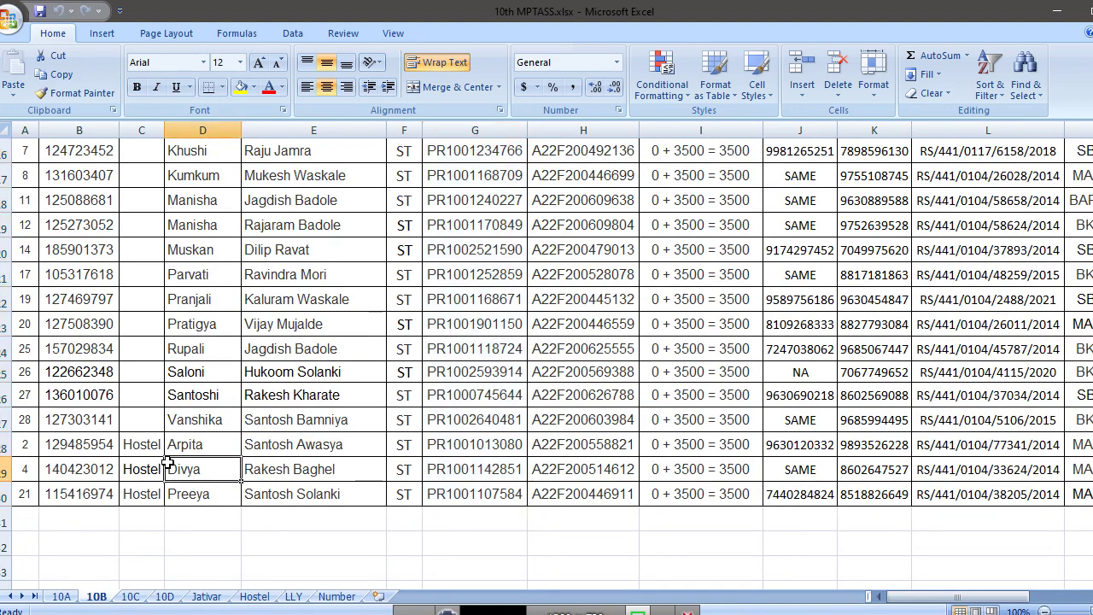
pyautogui.click(63, 596)
pyautogui.click(96, 596)
pyautogui.click(130, 597)
pyautogui.click(165, 597)
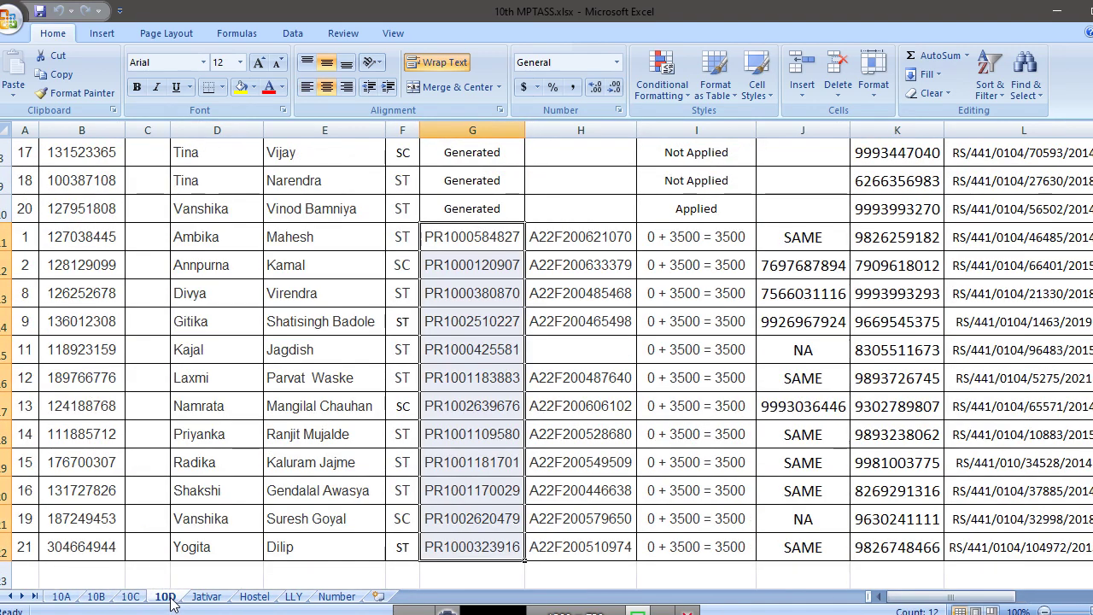
pyautogui.click(95, 596)
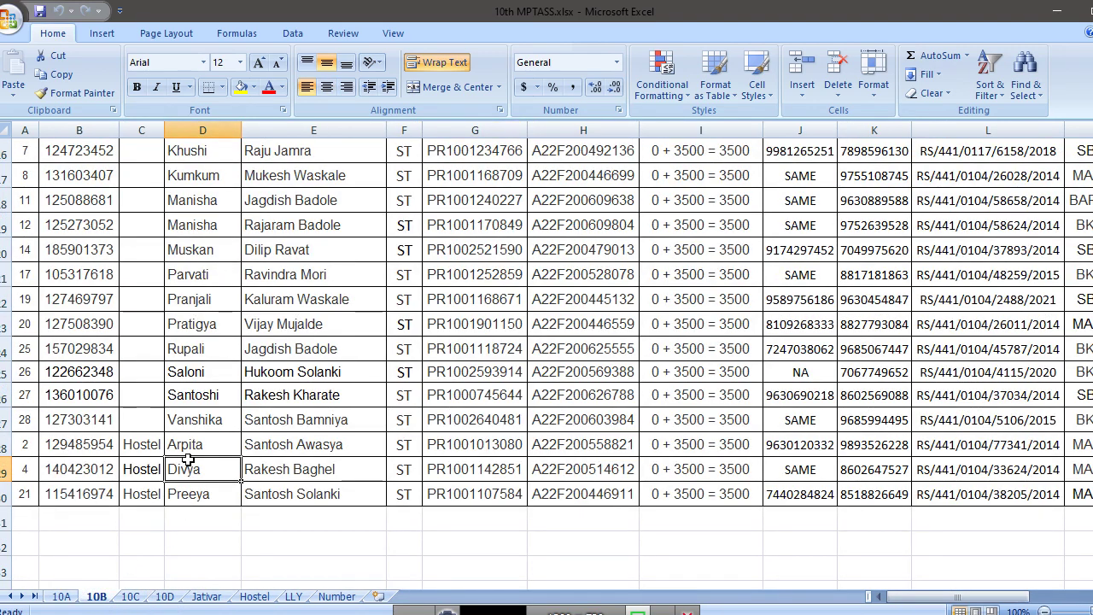
pyautogui.click(464, 453)
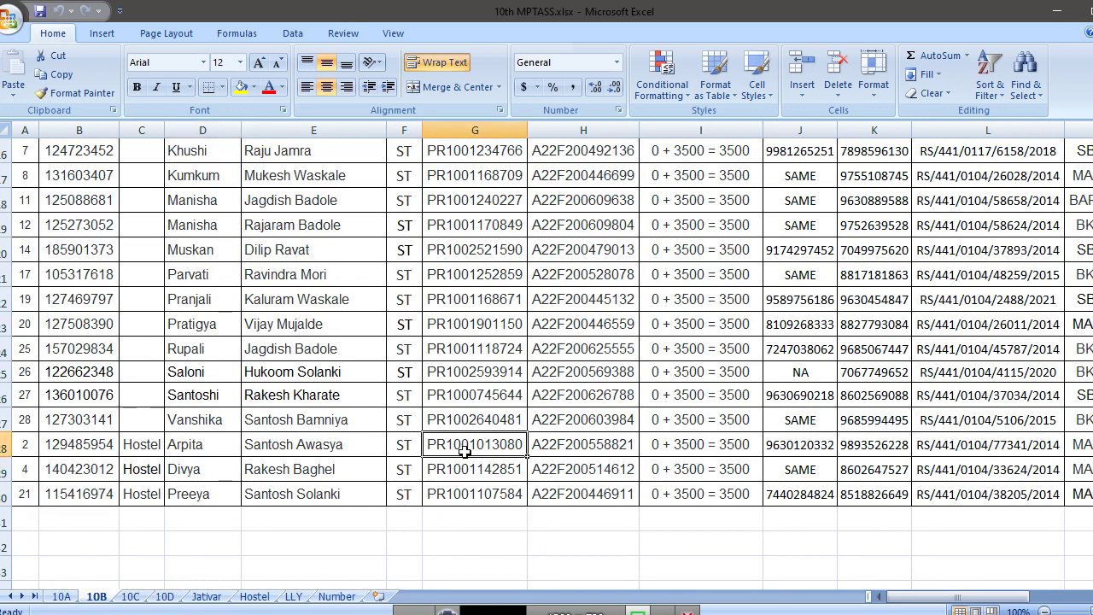
pyautogui.click(156, 423)
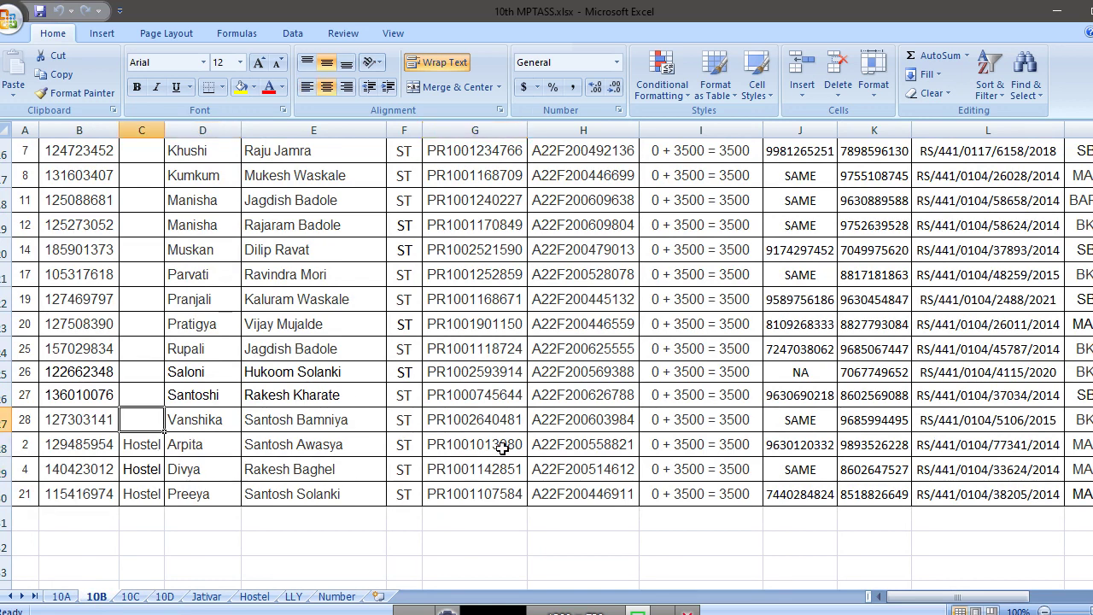
# Step: Switch to File Explorer and open 2022-23 MPTASS Scholarships.pdf from the Govt. Orders folder on USB Drive (F:)
pyautogui.click(1056, 11)
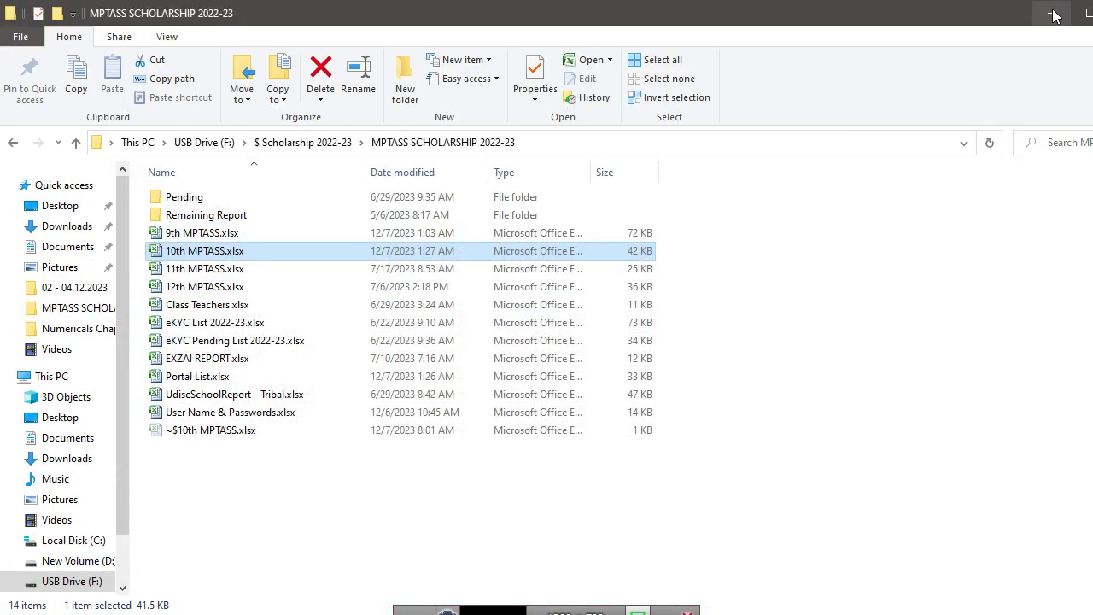
pyautogui.click(1054, 14)
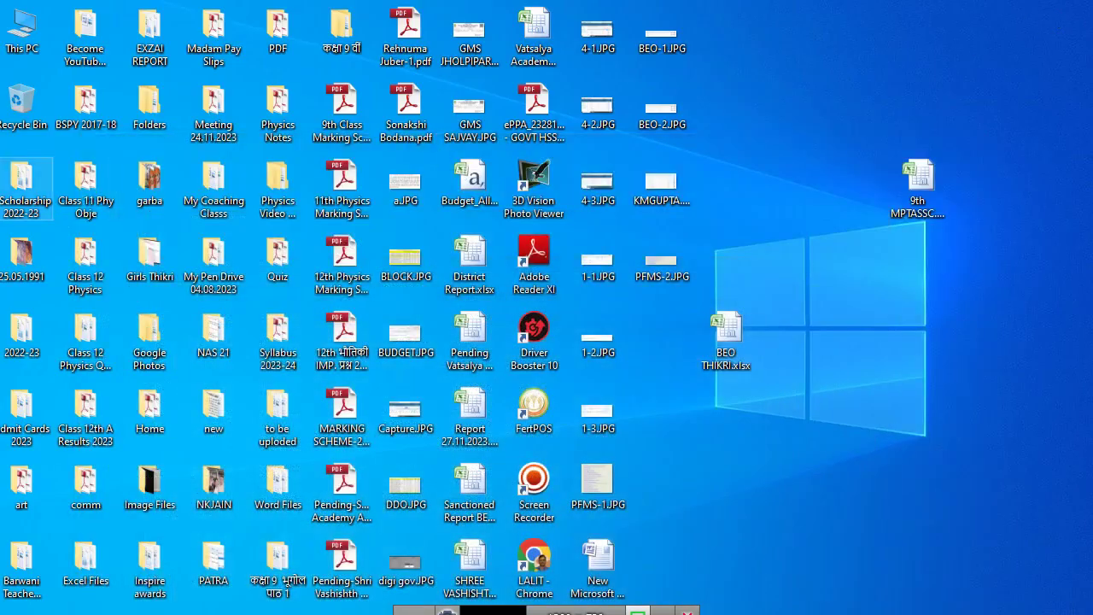
pyautogui.doubleClick(20, 34)
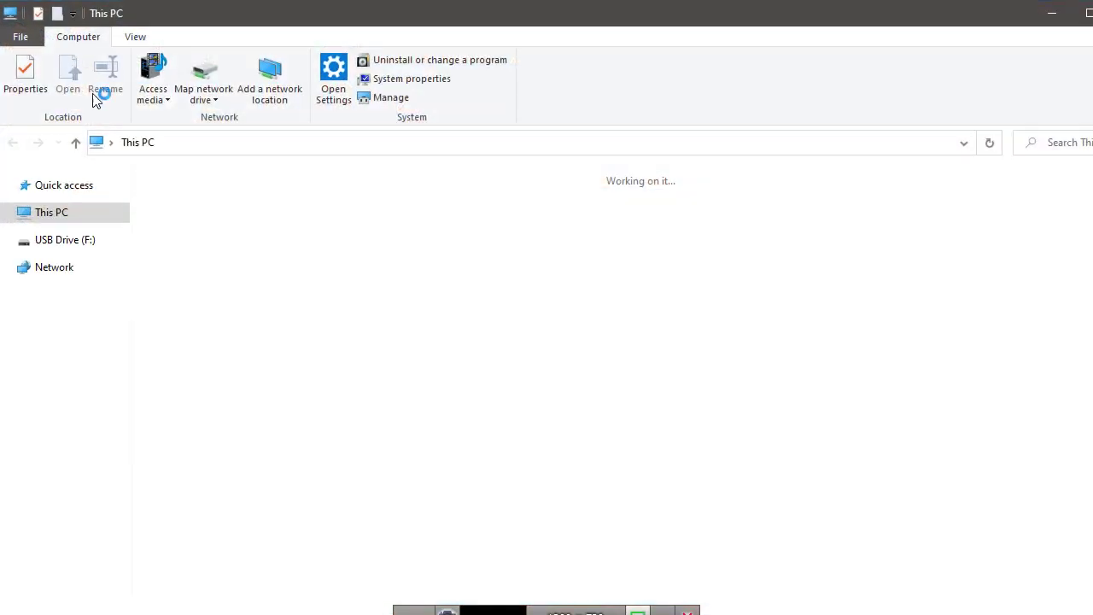
pyautogui.click(689, 330)
pyautogui.doubleClick(690, 330)
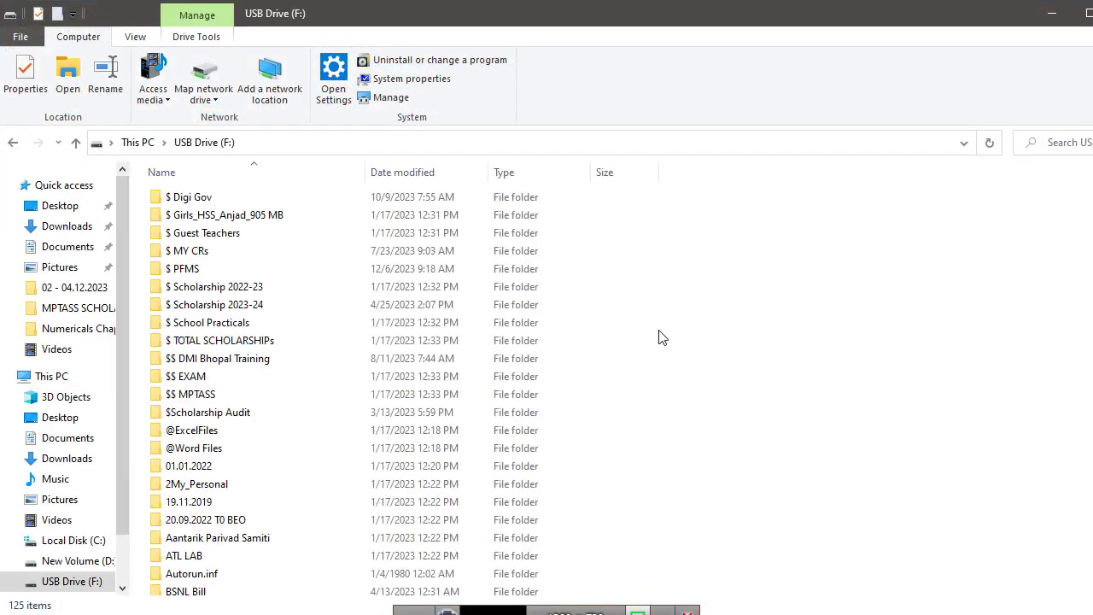
pyautogui.scroll(-4, 342, 361)
pyautogui.scroll(-5, 337, 365)
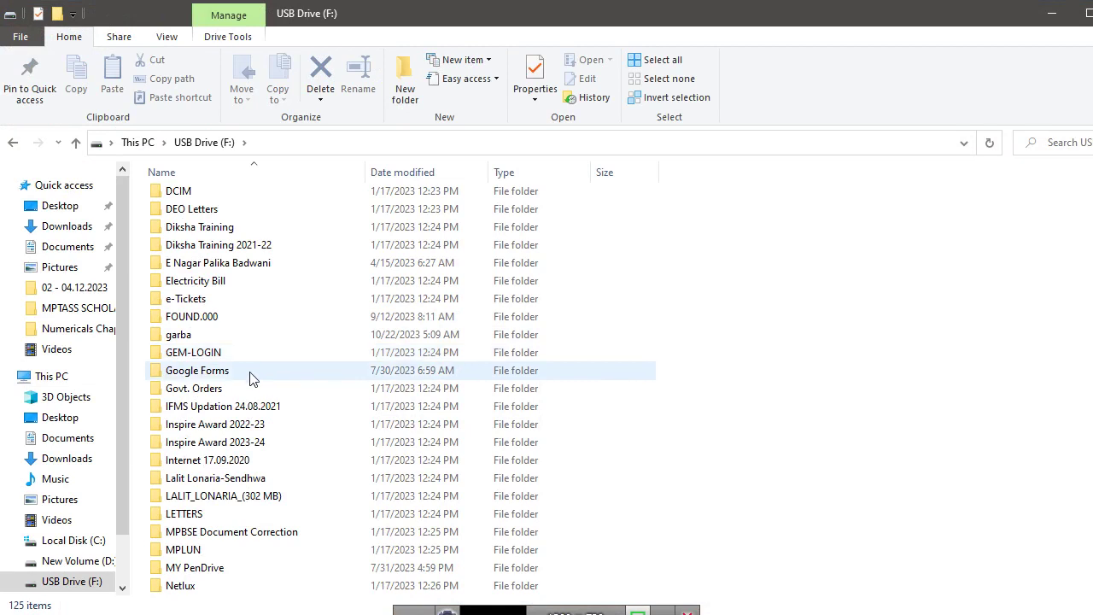
pyautogui.doubleClick(205, 388)
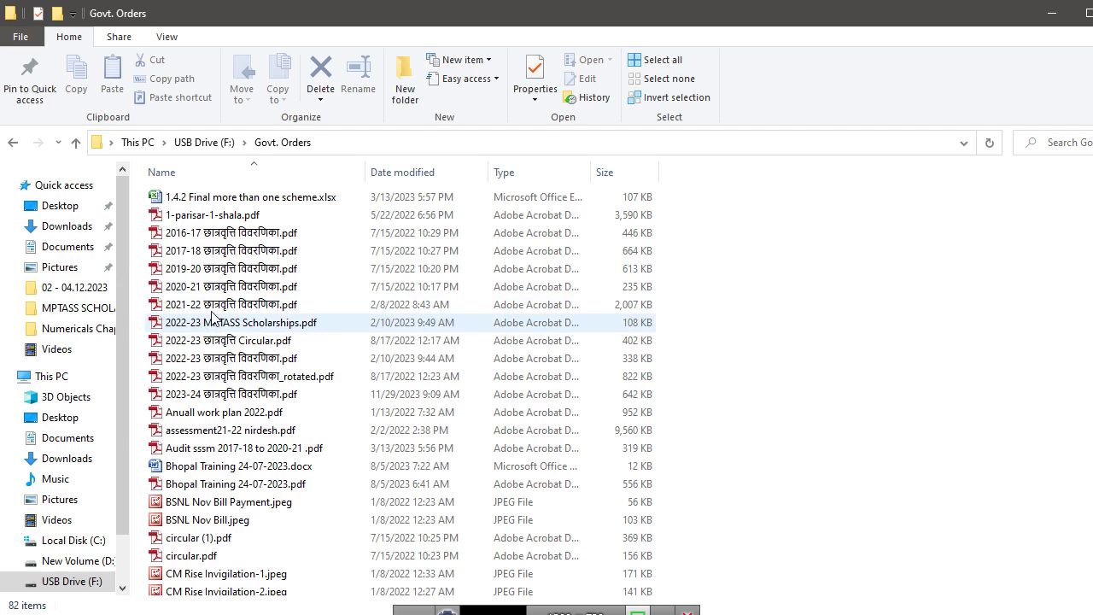
pyautogui.click(262, 330)
pyautogui.doubleClick(263, 329)
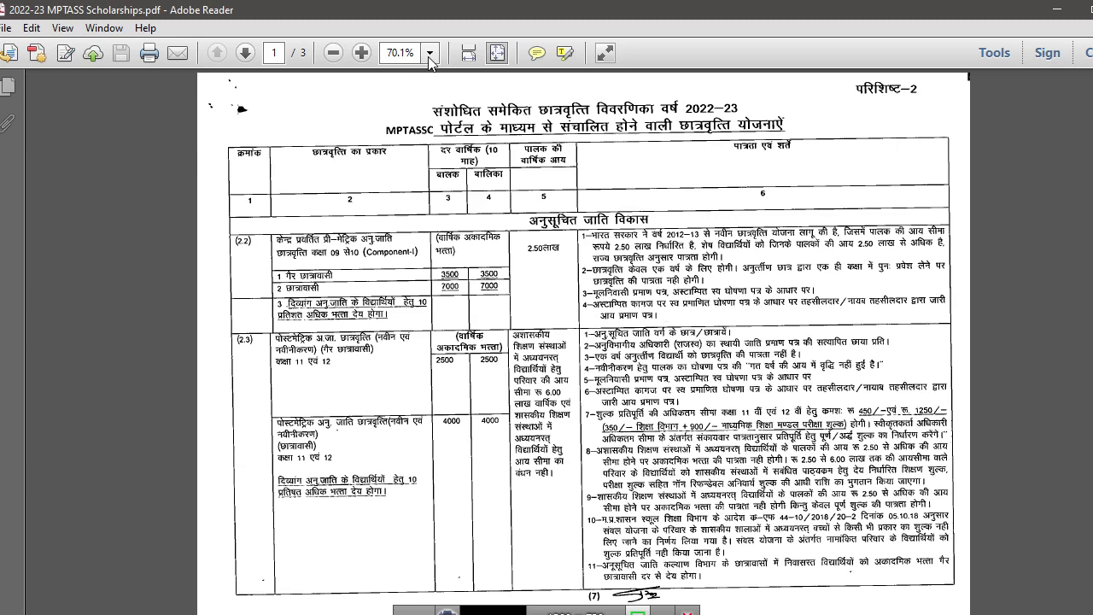
# Step: Enlarge the PDF to 200% and read the class 9 and 10 pre-matric Scheduled Caste scholarship rates for non-hostel and hostel students
pyautogui.click(430, 55)
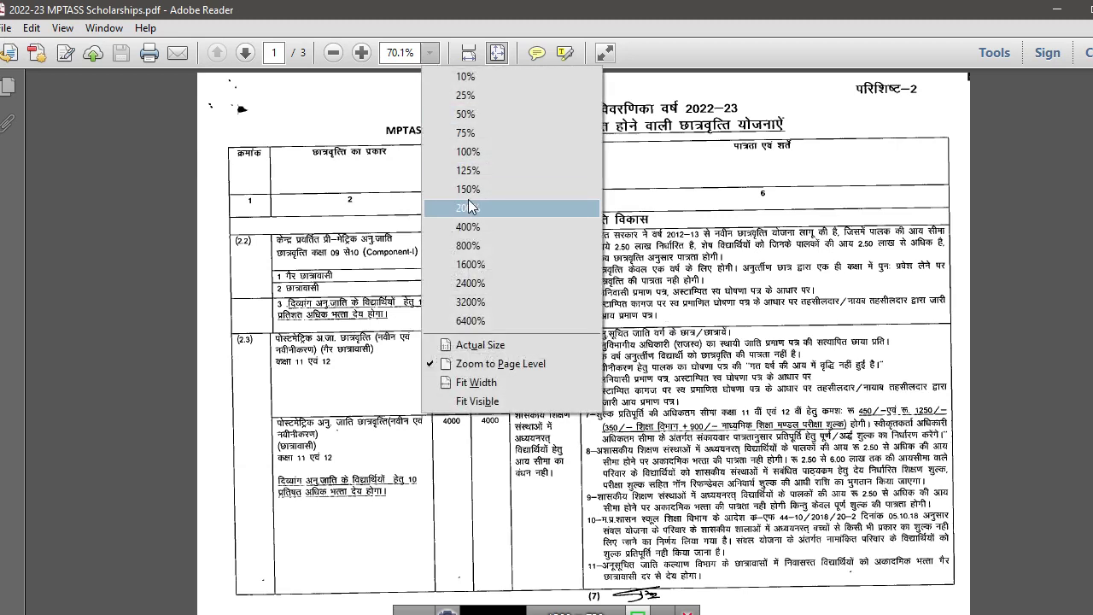
pyautogui.click(468, 208)
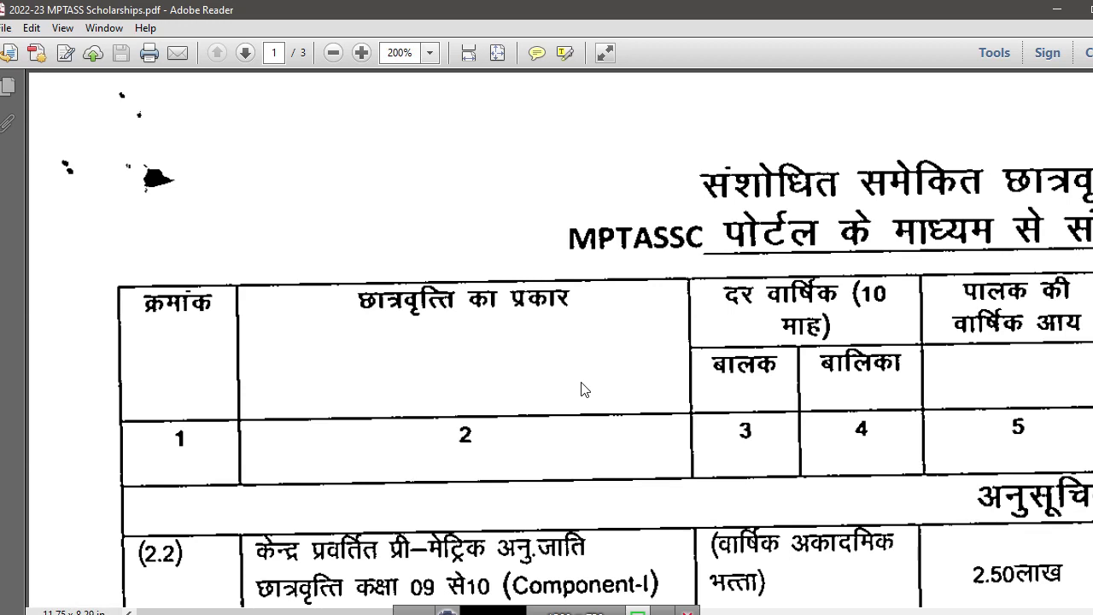
pyautogui.click(566, 268)
pyautogui.scroll(-1, 566, 267)
pyautogui.click(565, 265)
pyautogui.scroll(-3, 566, 264)
pyautogui.scroll(-3, 567, 264)
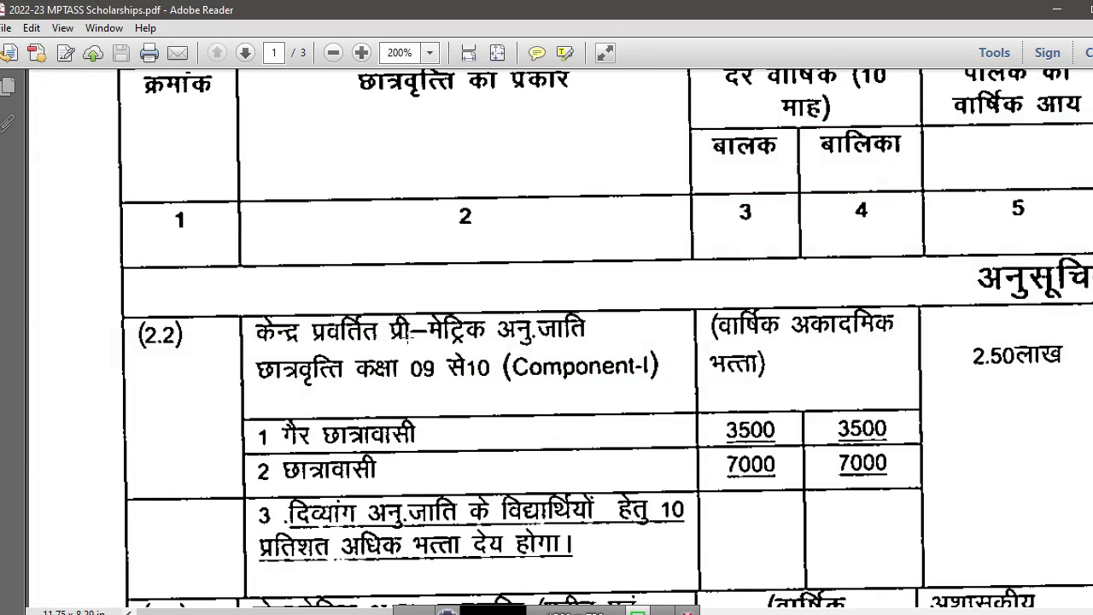
pyautogui.scroll(-2, 515, 391)
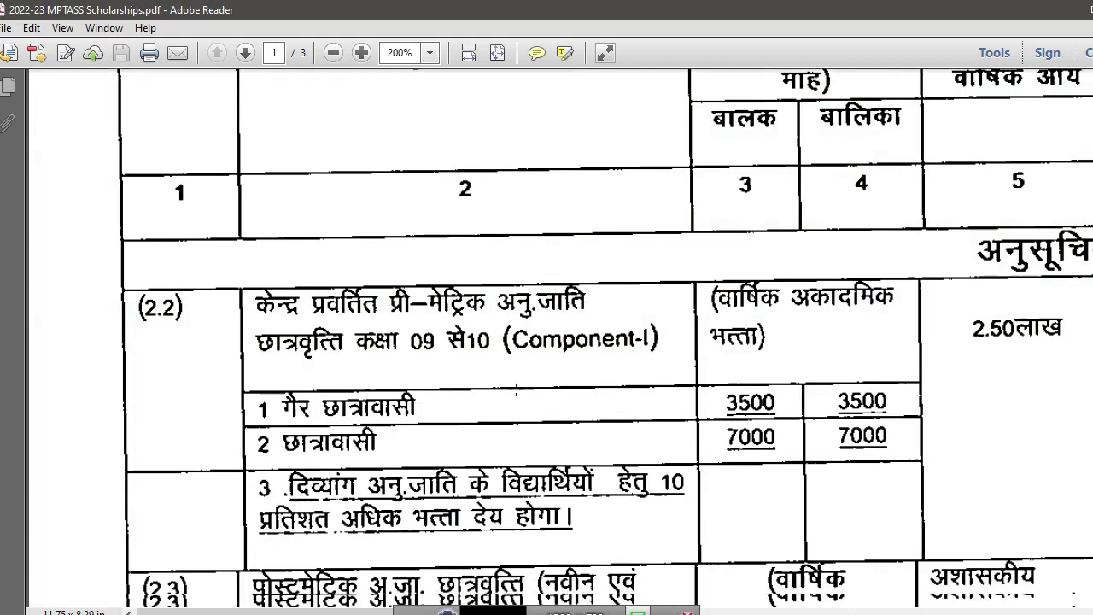
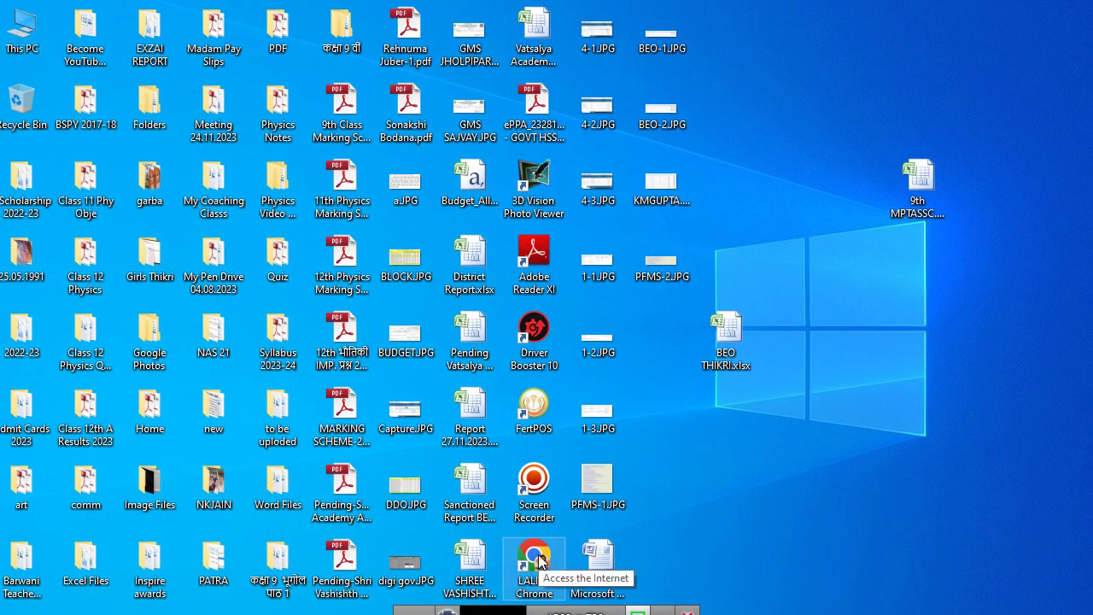
# Step: Bring back the portal's verification list in Chrome, then switch to Portal List.xlsx and filter the Caste column to Scheduled Caste only
pyautogui.doubleClick(534, 559)
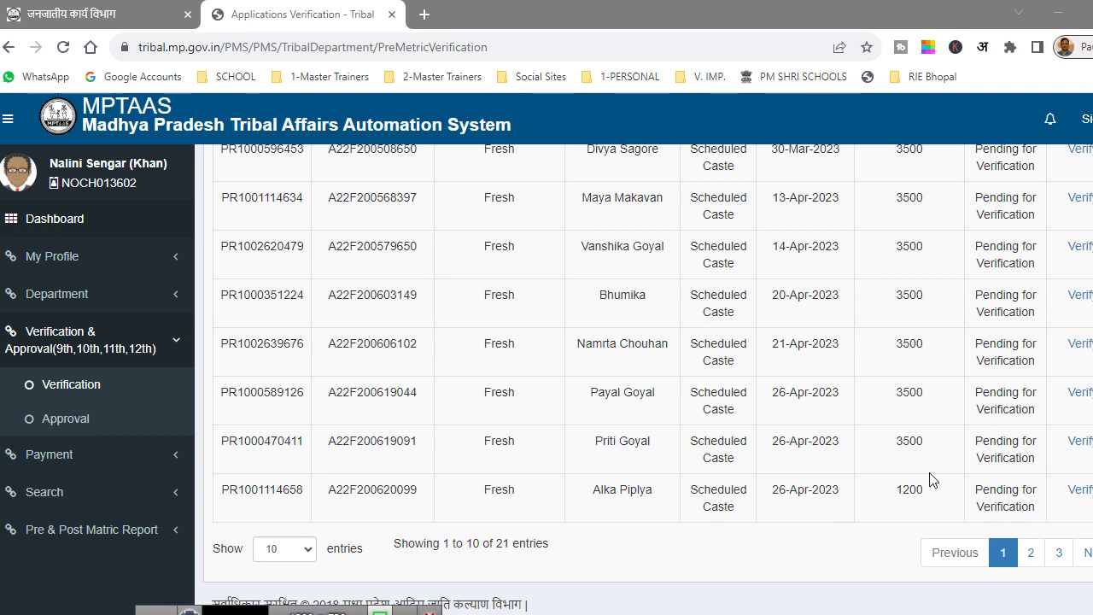
pyautogui.click(644, 550)
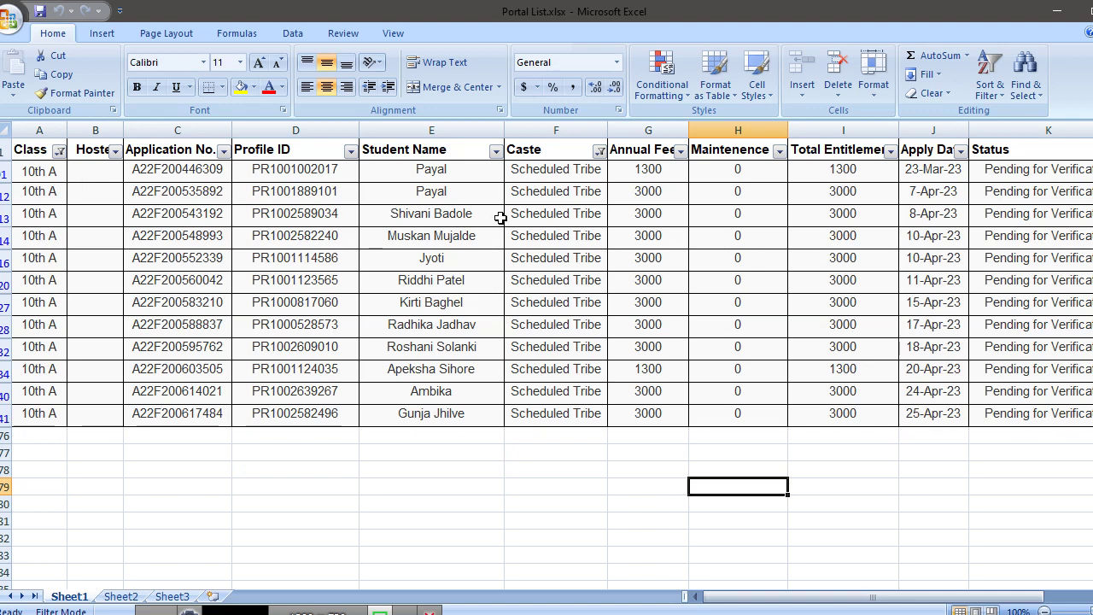
pyautogui.click(598, 151)
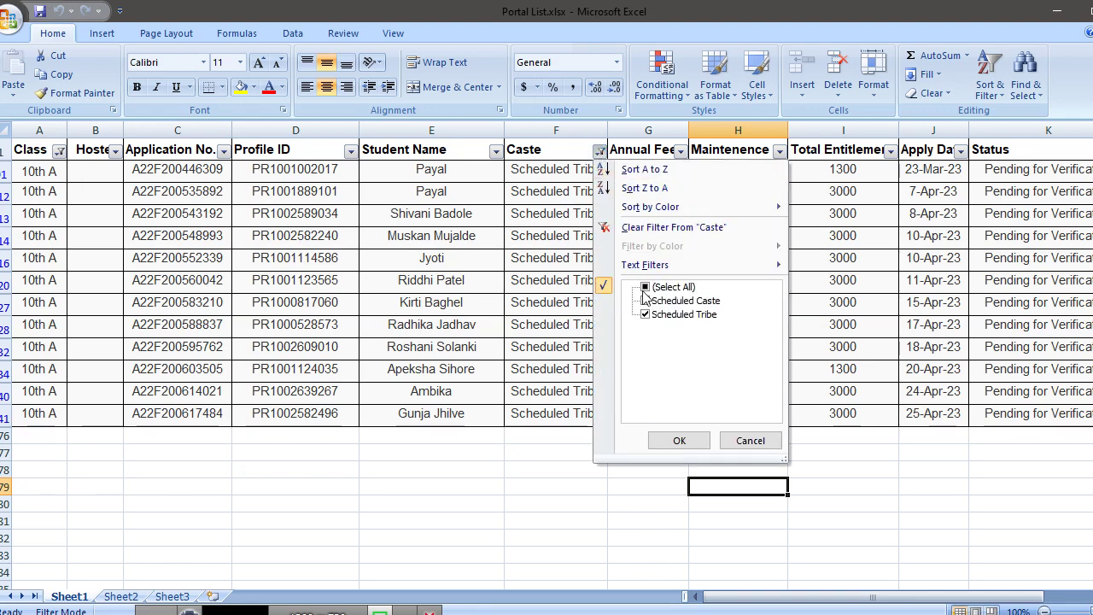
pyautogui.click(645, 300)
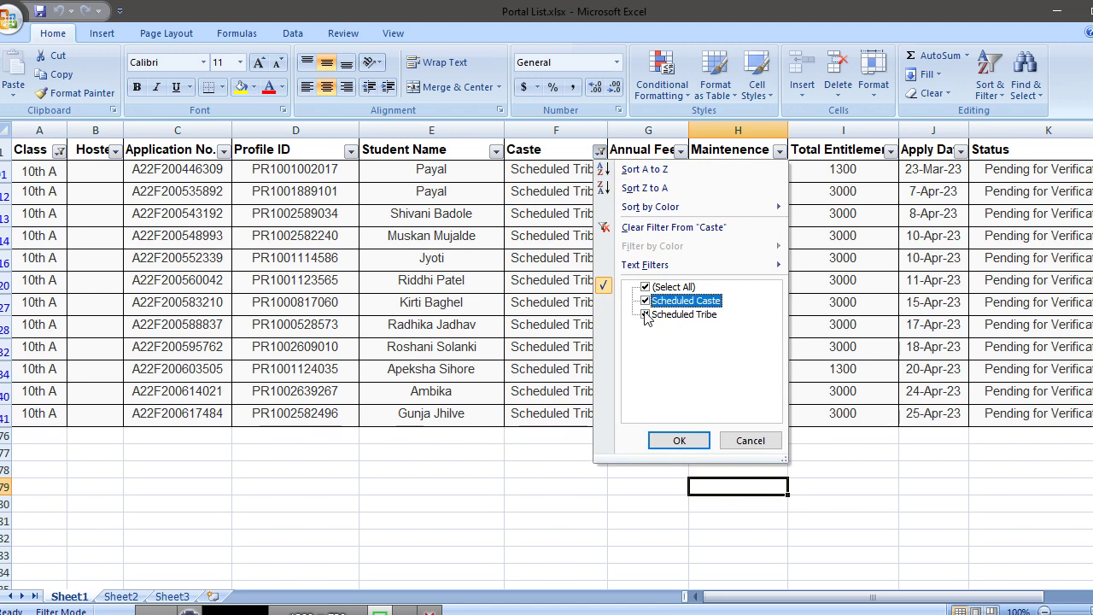
pyautogui.click(645, 314)
pyautogui.click(675, 441)
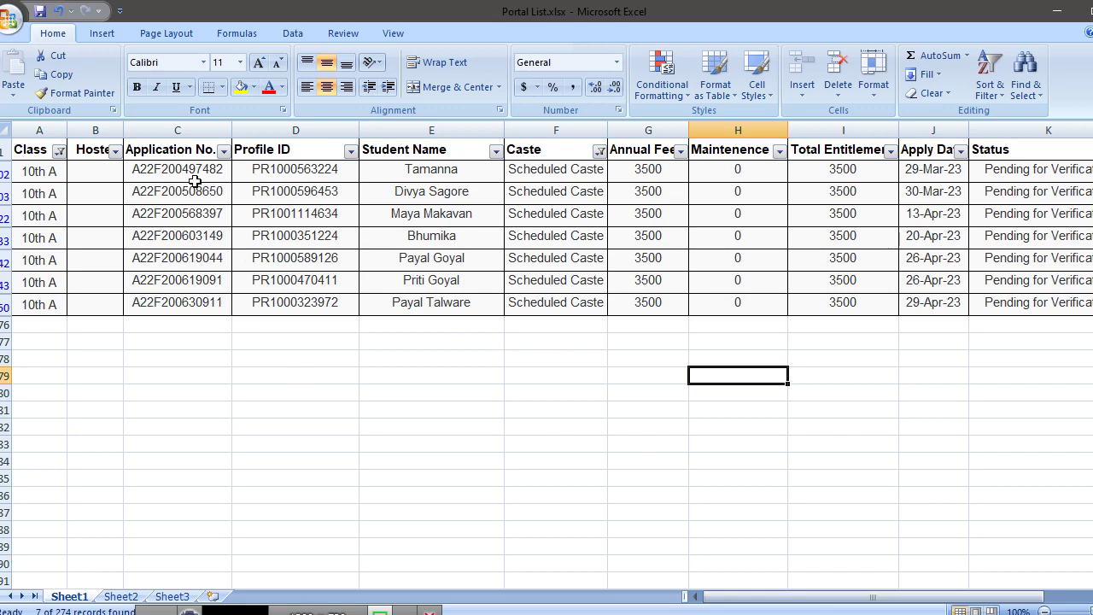
# Step: Copy the first listed student's profile ID from Portal List.xlsx and find it in the portal's pending verification table in Chrome
pyautogui.click(294, 171)
pyautogui.rightClick(293, 171)
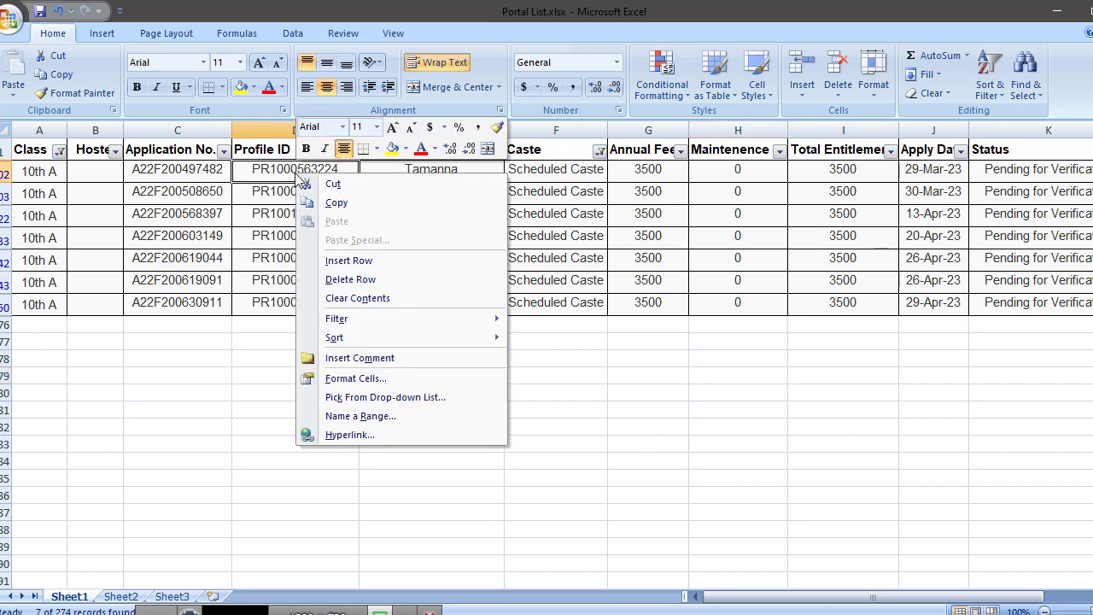
pyautogui.click(336, 203)
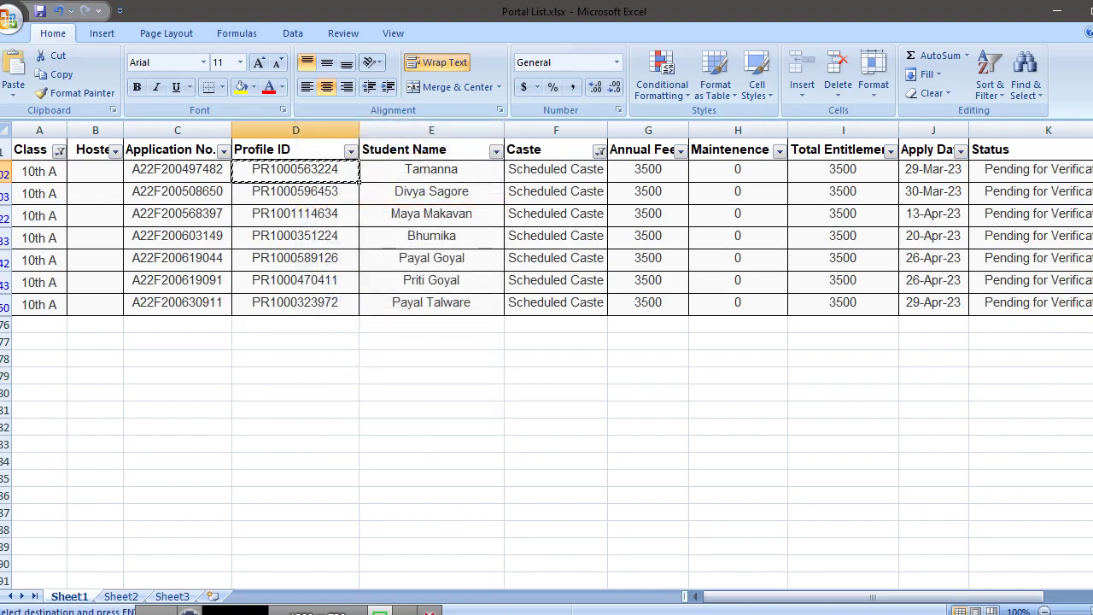
pyautogui.hotkey('alt', 'Tab')
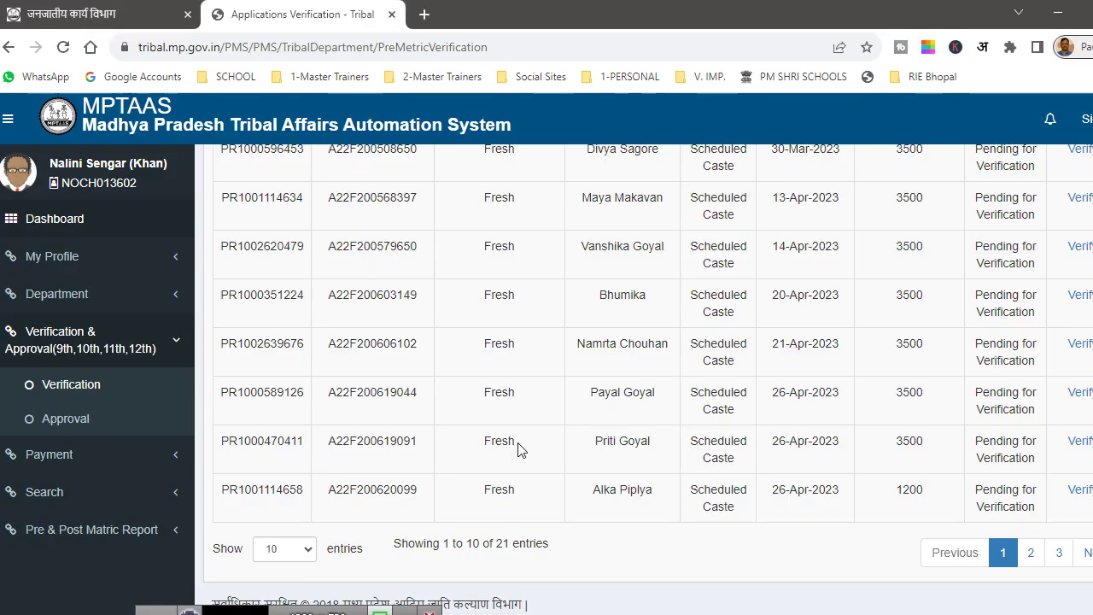
pyautogui.hotkey('ctrl', 'f')
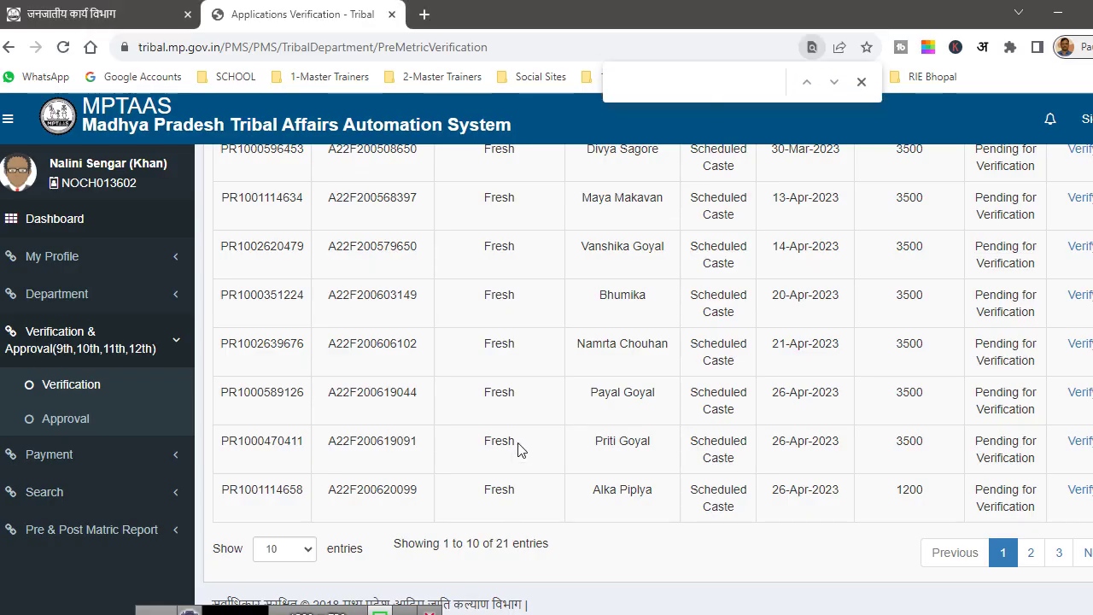
pyautogui.hotkey('ctrl', 'v')
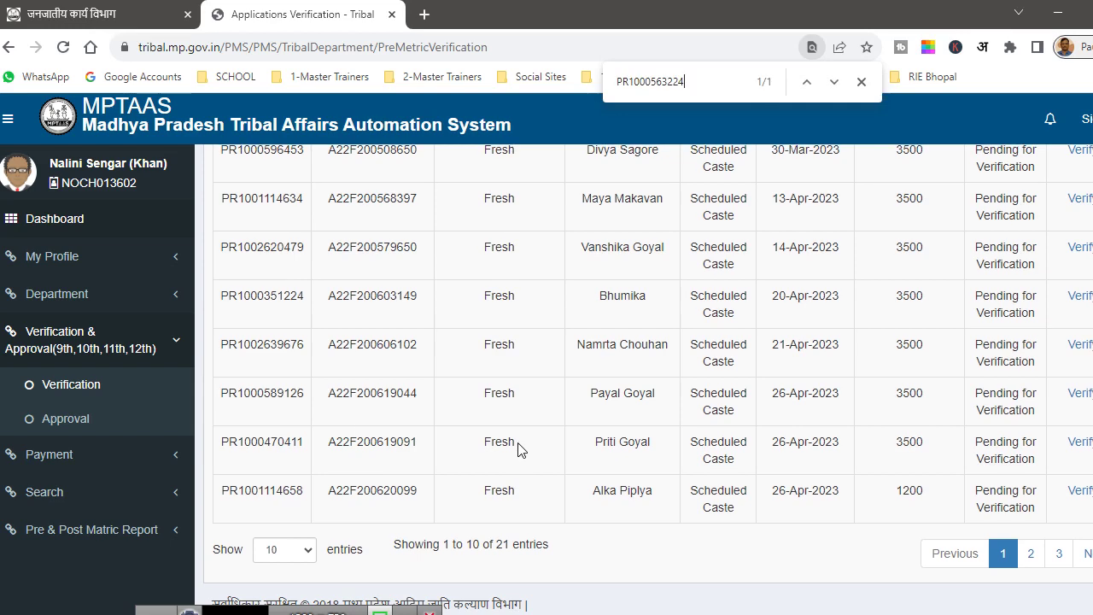
pyautogui.scroll(2, 865, 358)
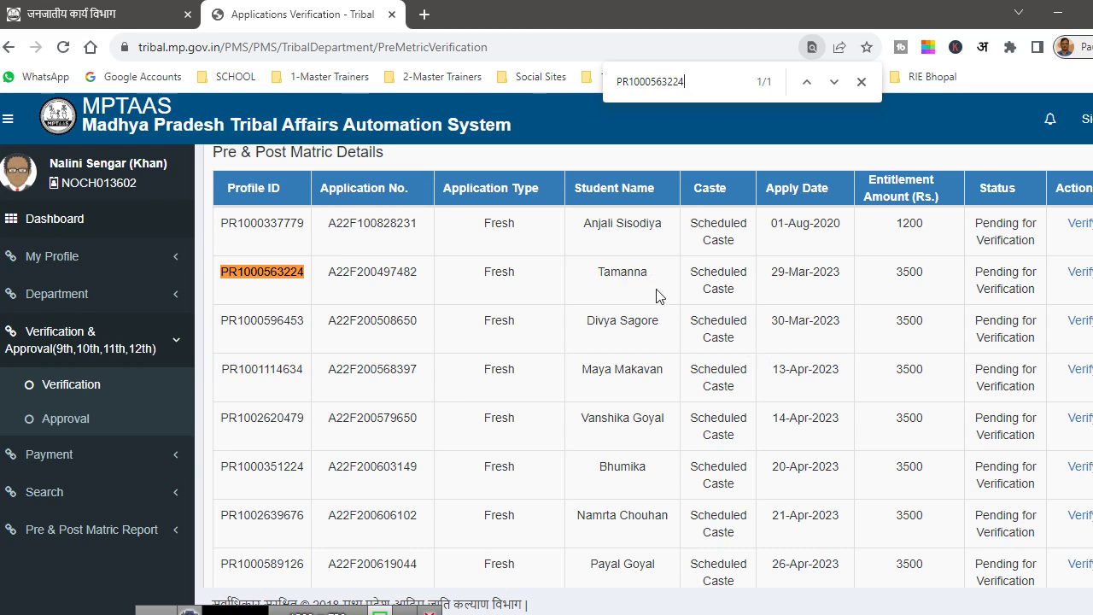
# Step: Compare the first student's total entitlement in Portal List.xlsx with the entitlement amount of the matching application on the portal
pyautogui.moveTo(380, 608)
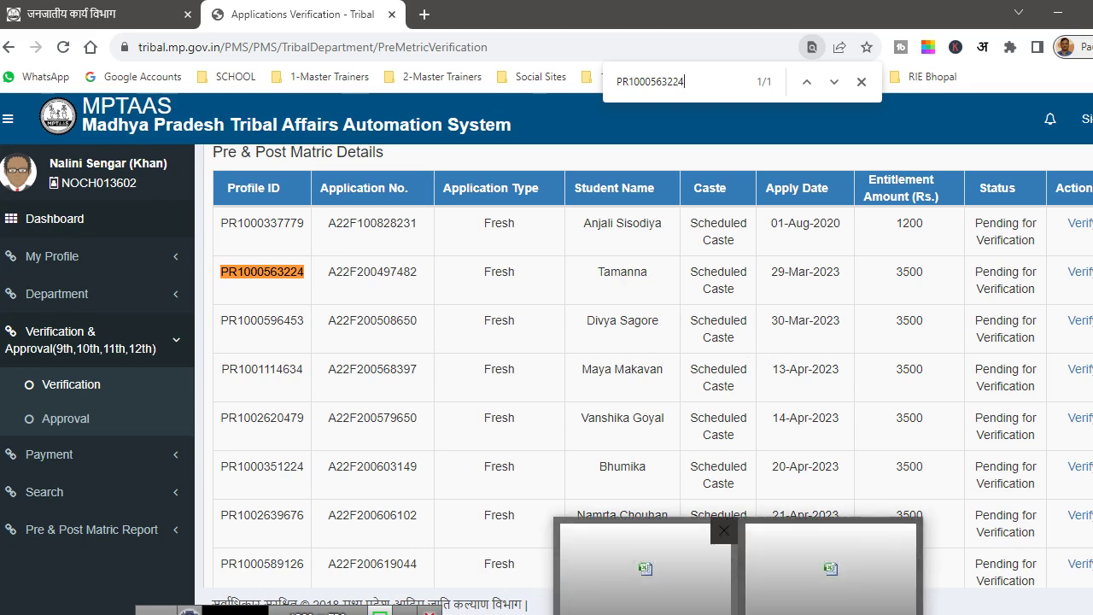
pyautogui.click(832, 563)
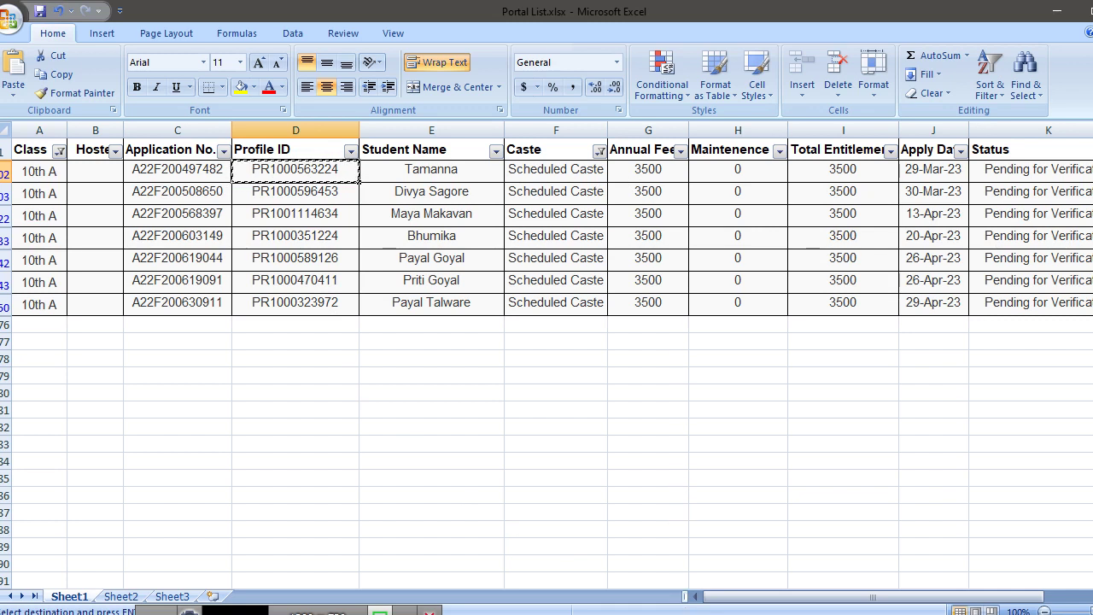
pyautogui.hotkey('alt', 'Tab')
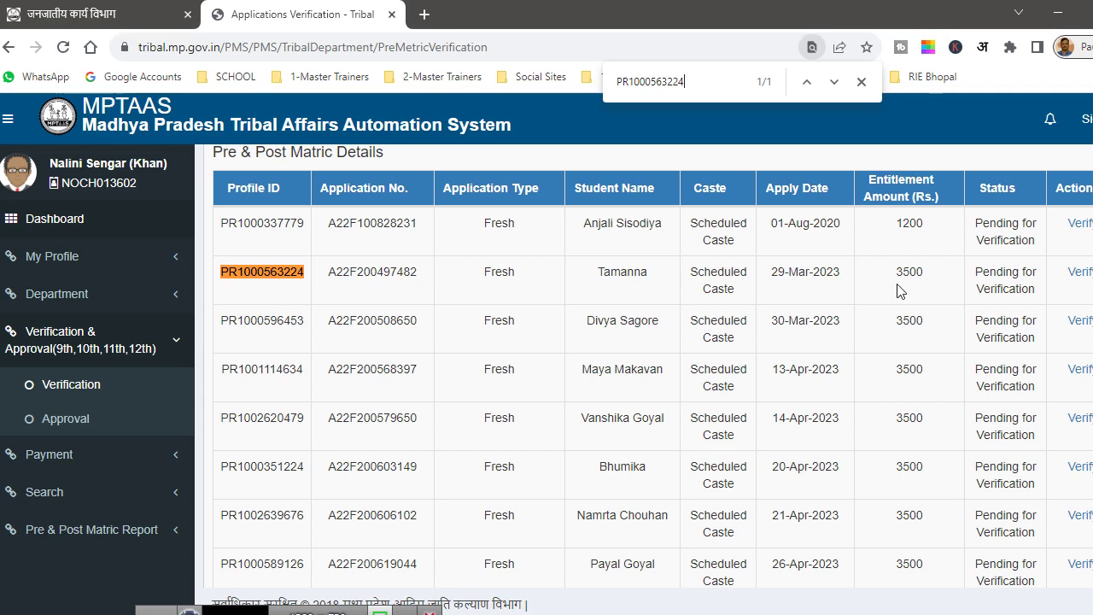
pyautogui.click(1078, 275)
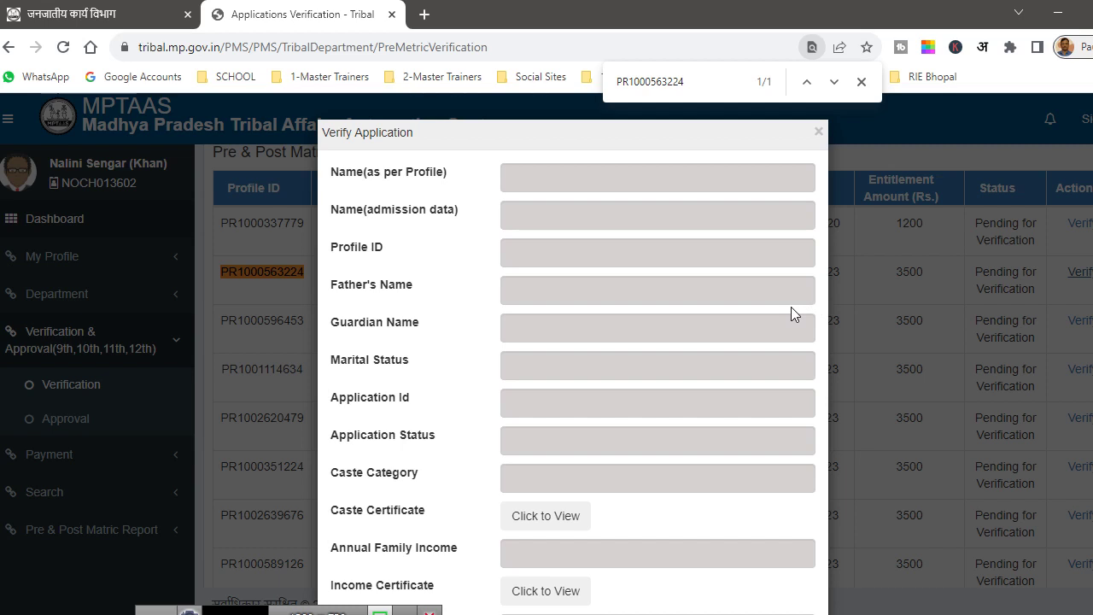
pyautogui.click(229, 609)
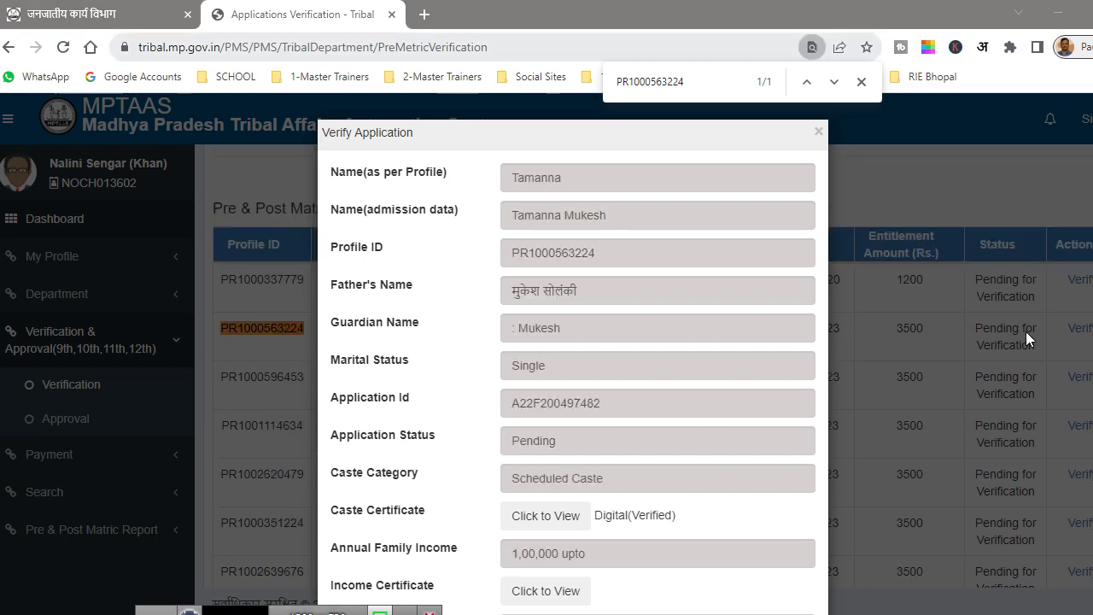
pyautogui.click(818, 132)
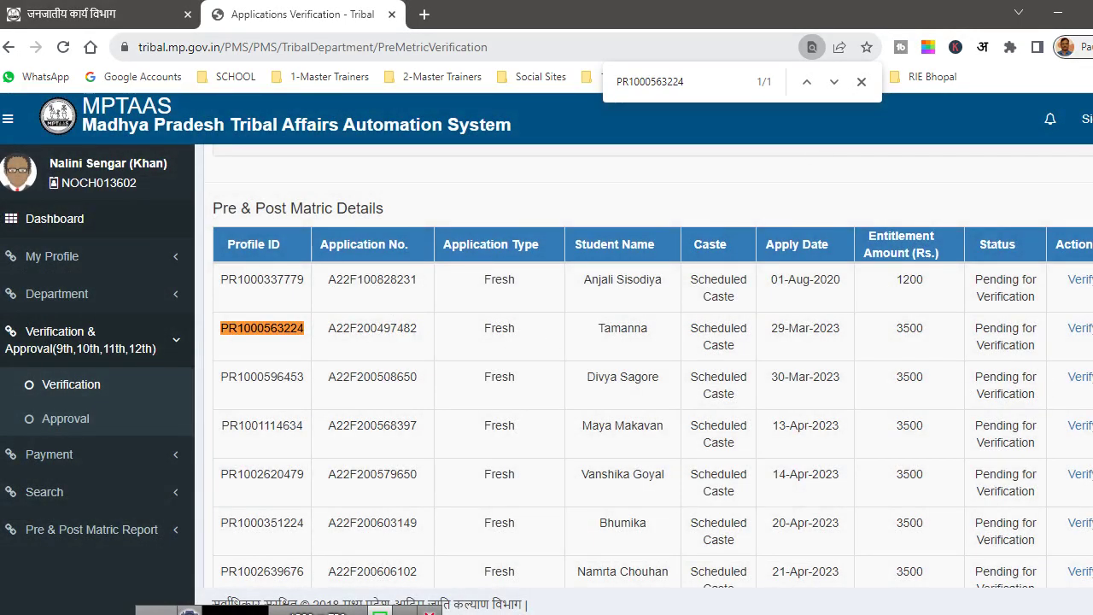
# Step: Open the matched student's application for verification and inspect the attached caste certificate
pyautogui.click(1076, 332)
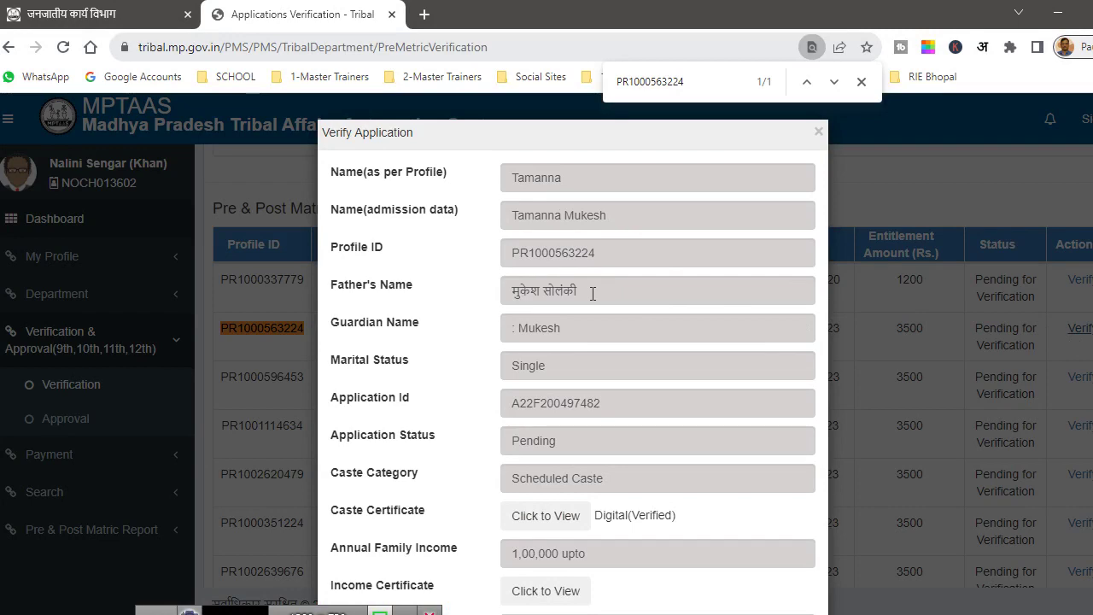
pyautogui.scroll(-3, 593, 292)
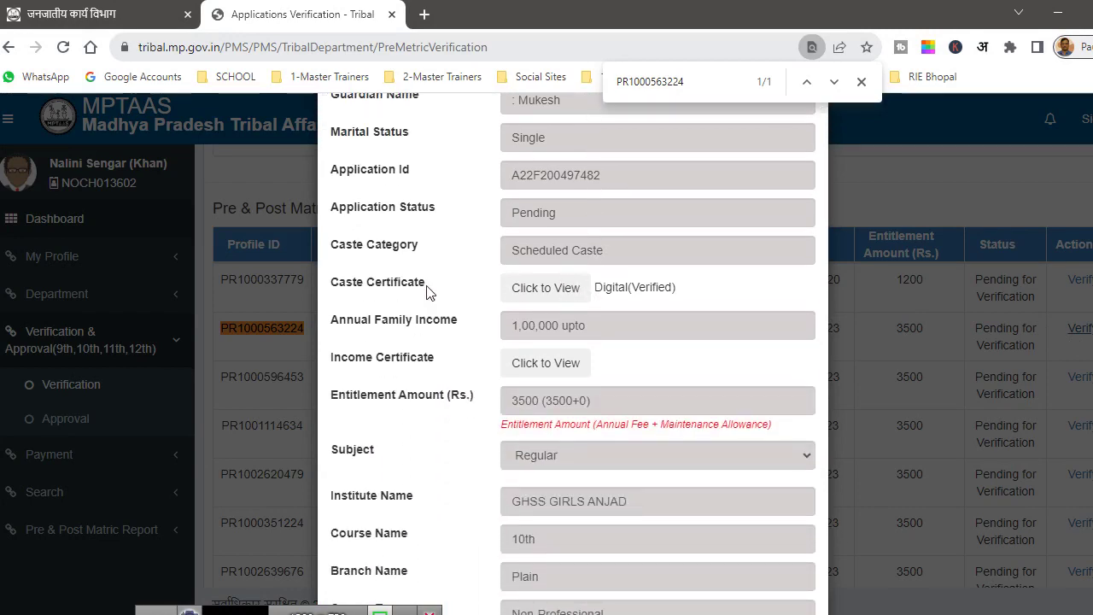
pyautogui.click(545, 295)
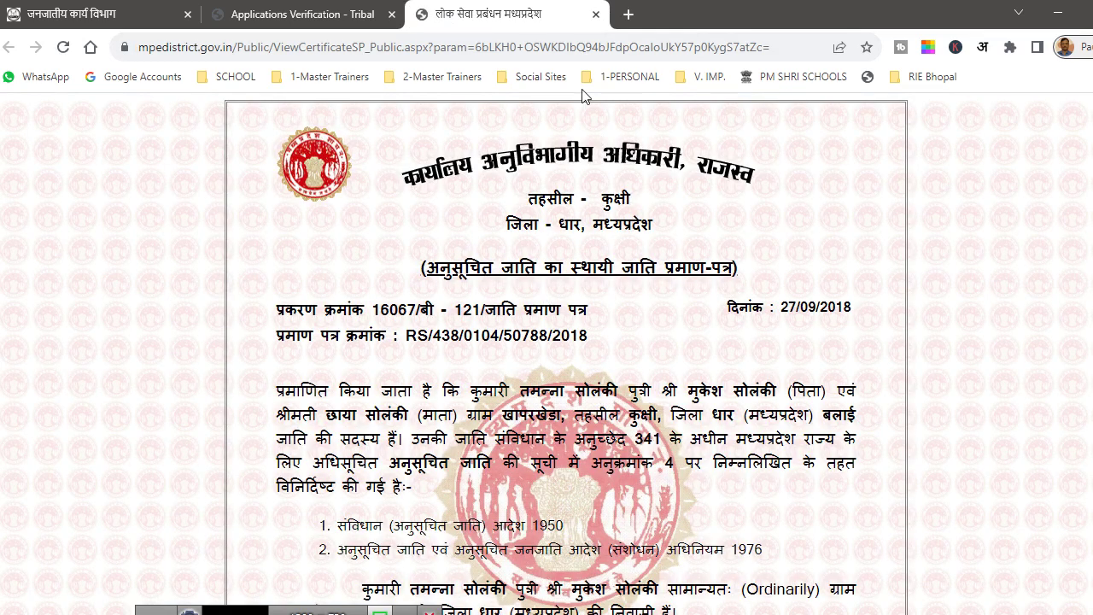
pyautogui.click(596, 15)
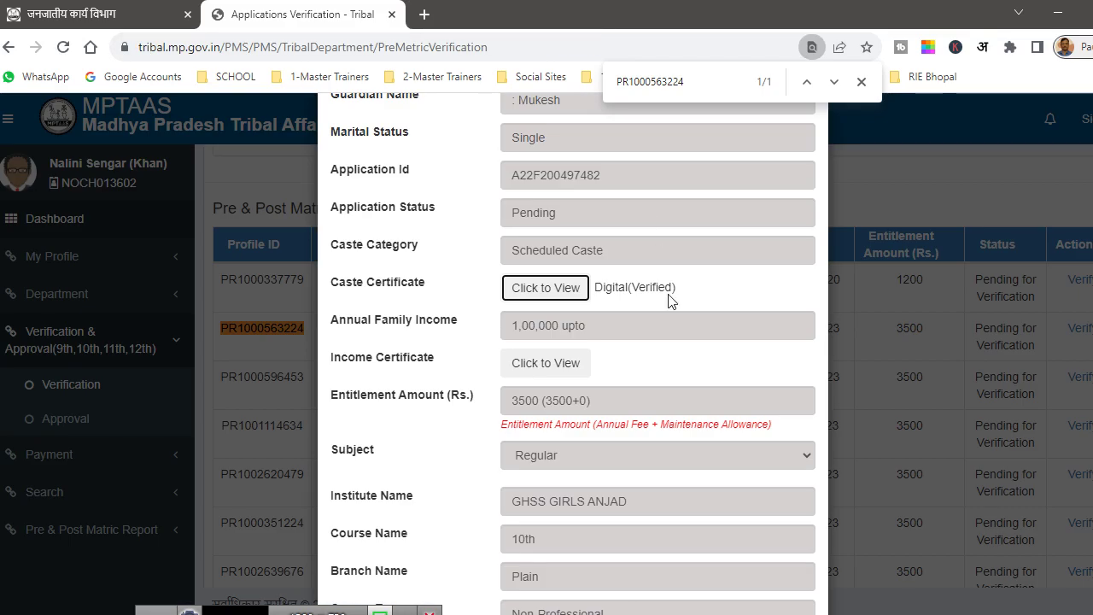
# Step: View the student's income certificate and check its date and the stated annual income
pyautogui.scroll(-1, 669, 301)
pyautogui.click(557, 250)
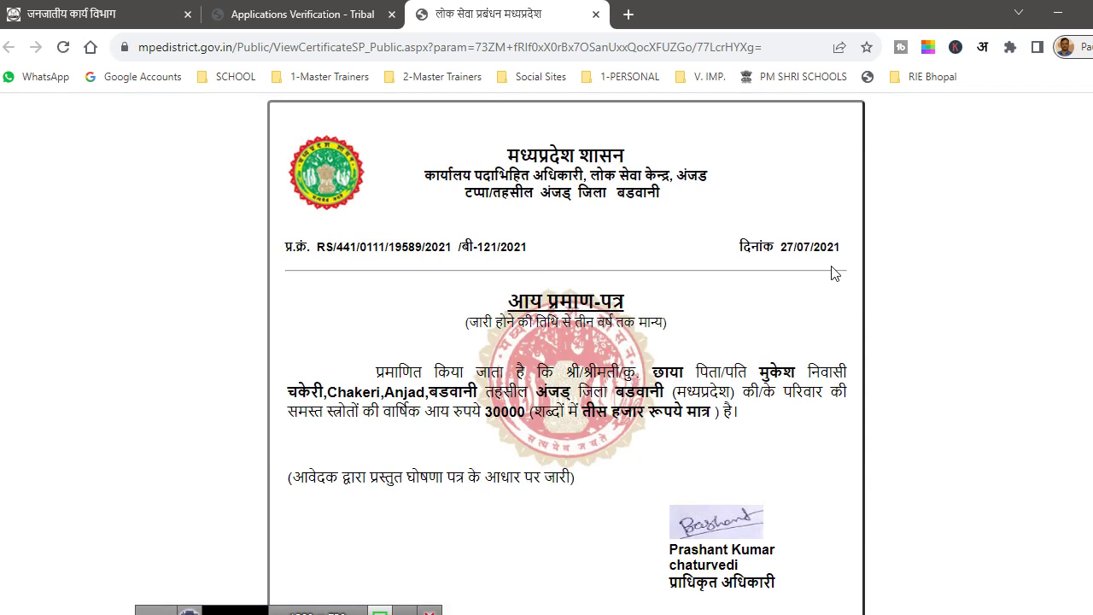
pyautogui.scroll(-1, 835, 273)
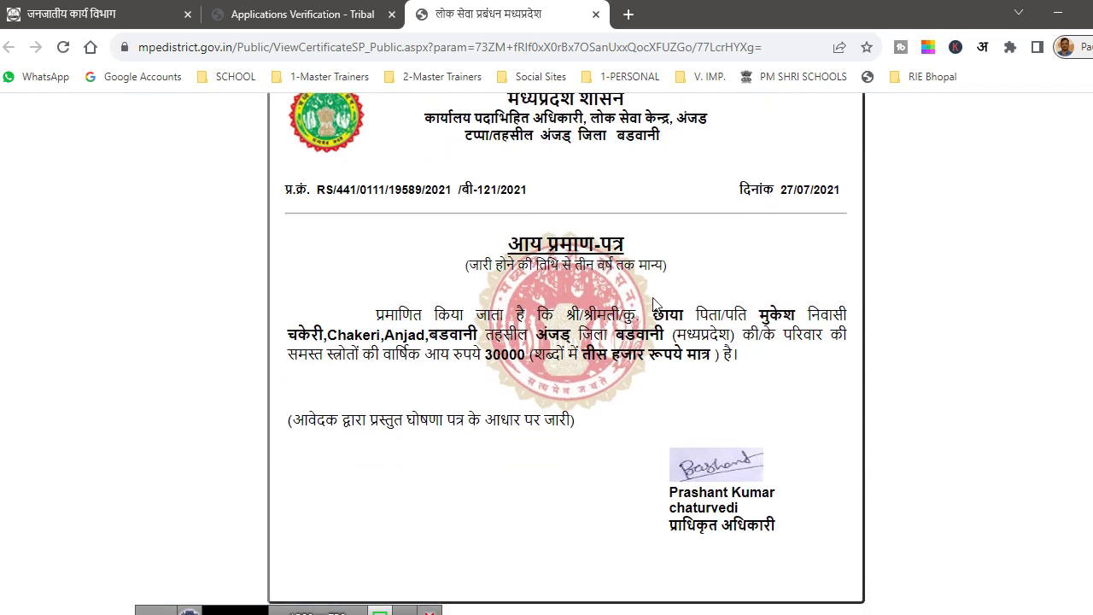
pyautogui.scroll(1, 754, 278)
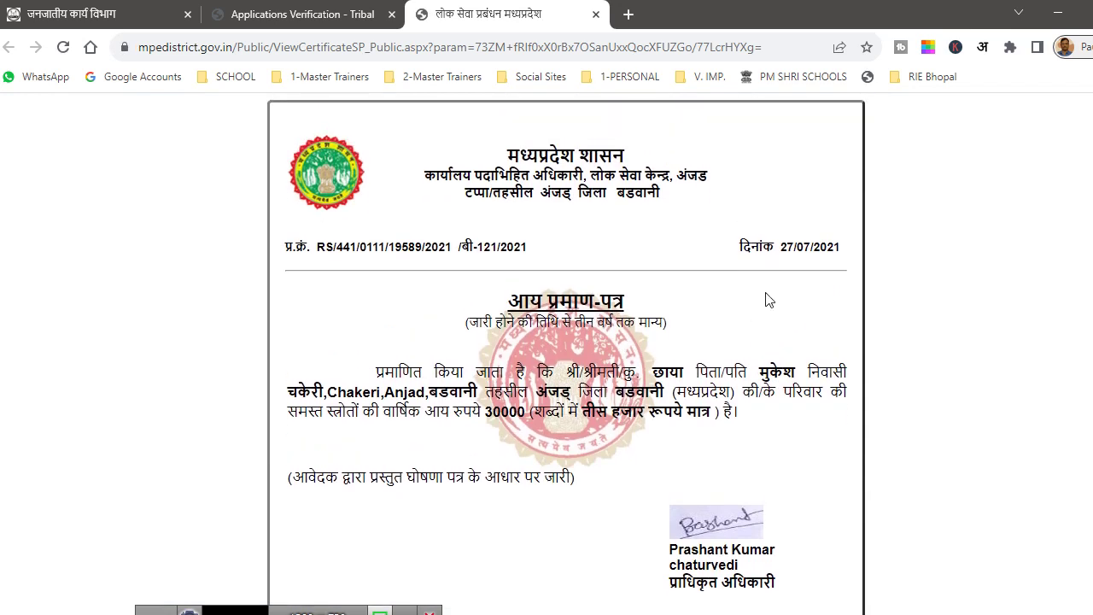
pyautogui.click(595, 14)
# Step: Review the entitlement and course details, set Application Verification to Verified, and submit the application with confirmation
pyautogui.scroll(-2, 715, 324)
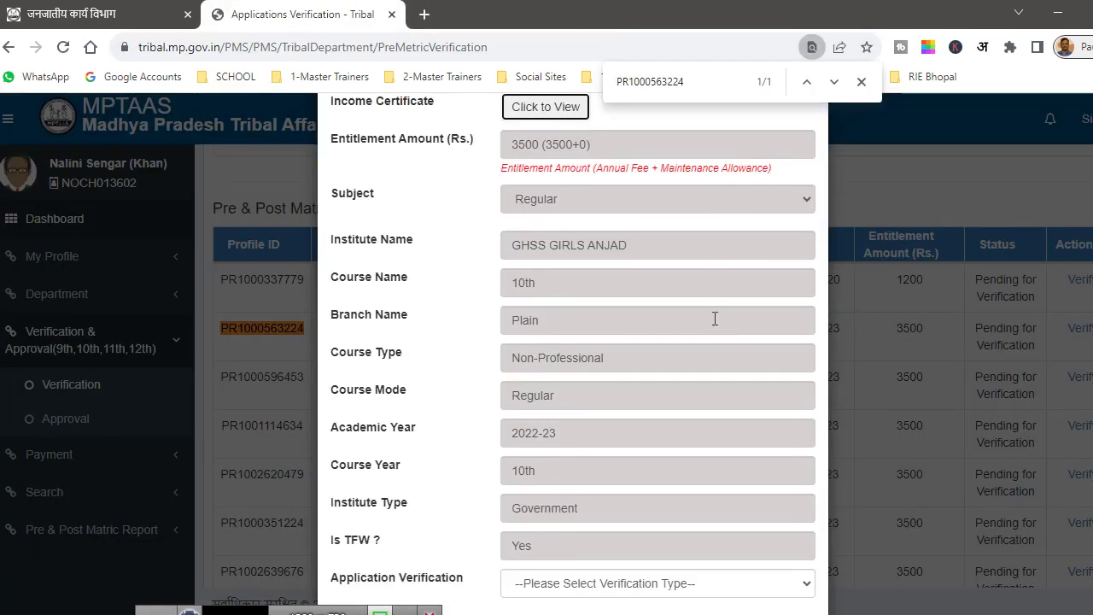
pyautogui.scroll(-1, 715, 319)
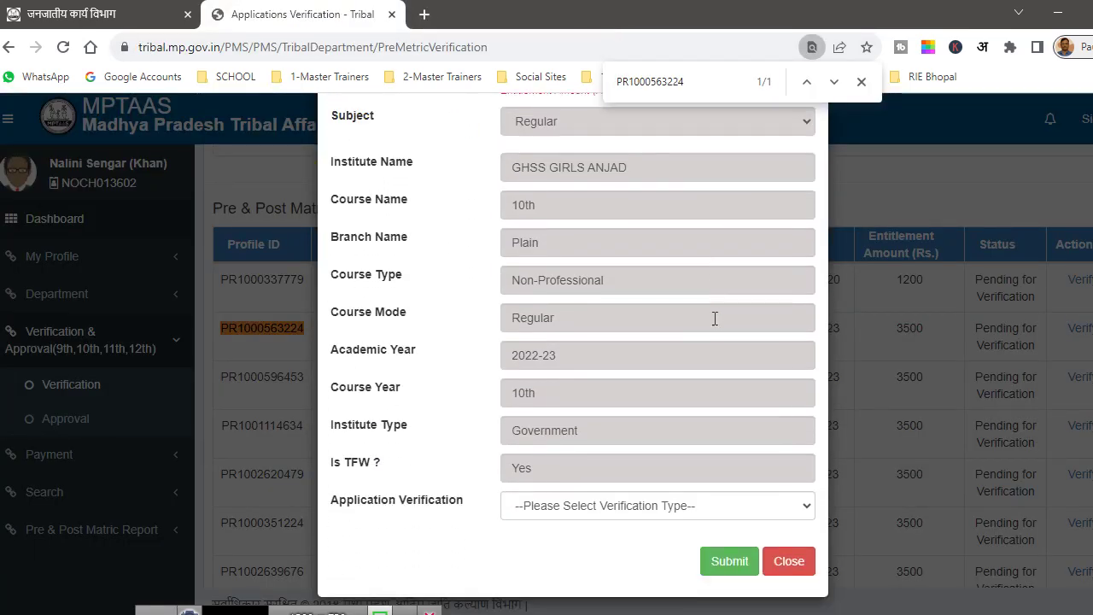
pyautogui.scroll(3, 715, 318)
pyautogui.scroll(1, 713, 325)
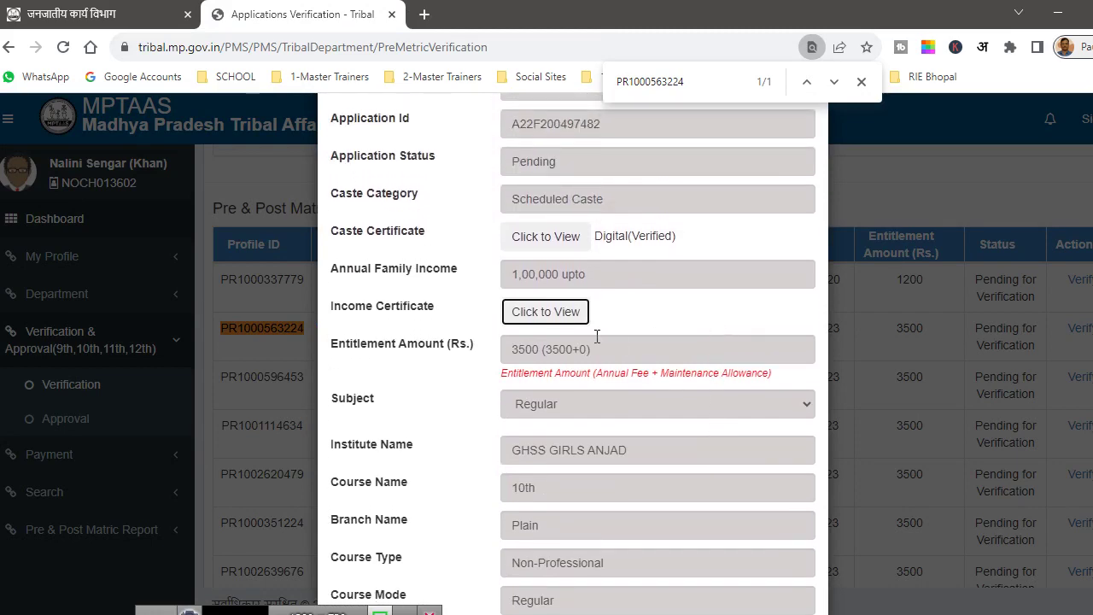
pyautogui.scroll(-3, 605, 346)
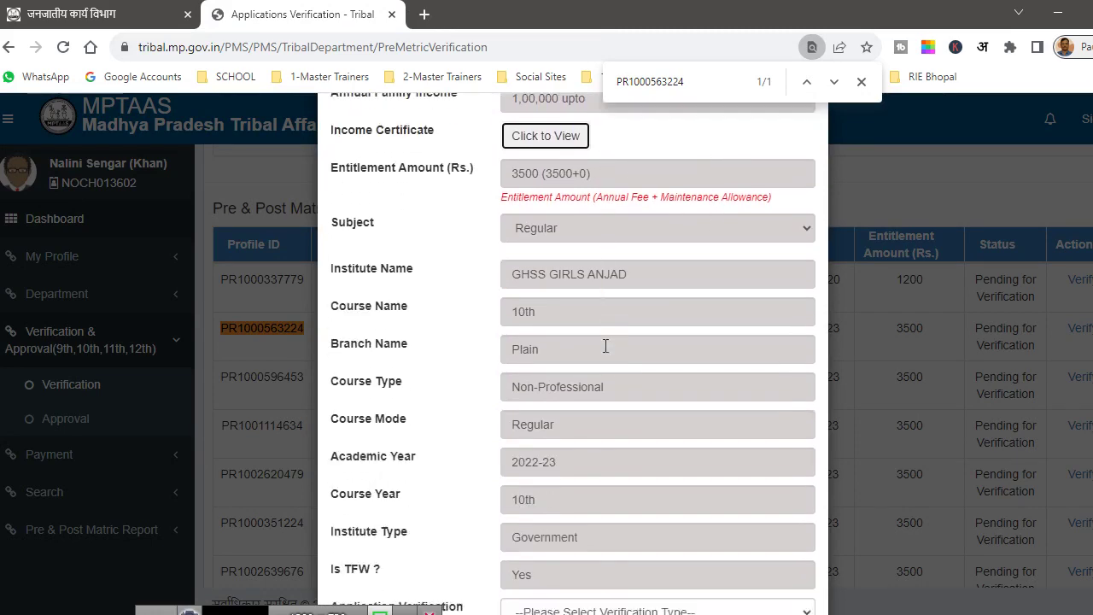
pyautogui.click(588, 507)
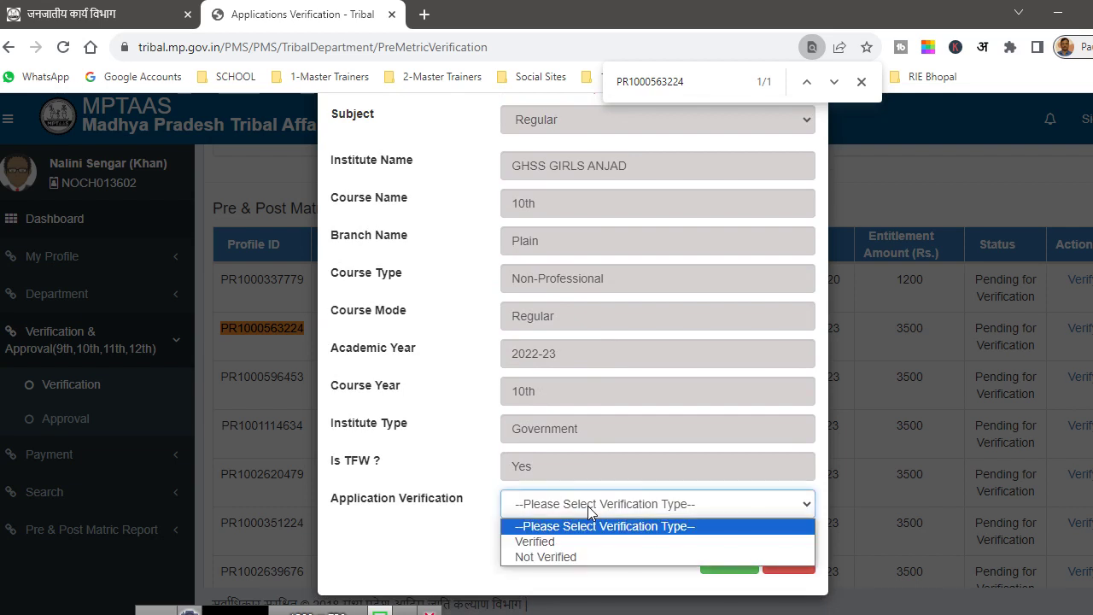
pyautogui.click(569, 541)
pyautogui.click(572, 549)
pyautogui.click(730, 560)
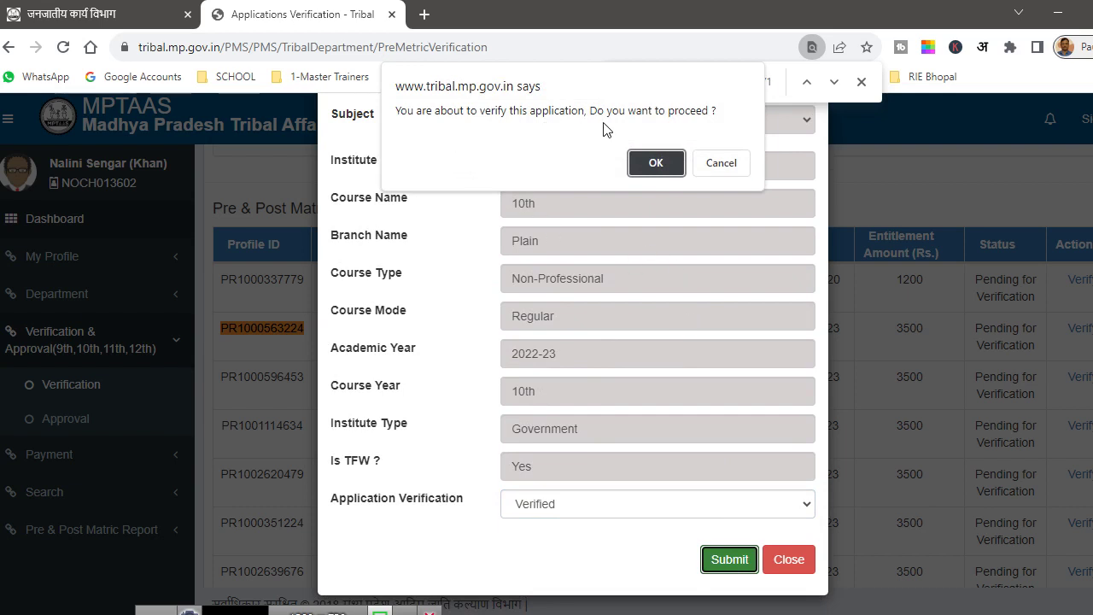
pyautogui.click(663, 162)
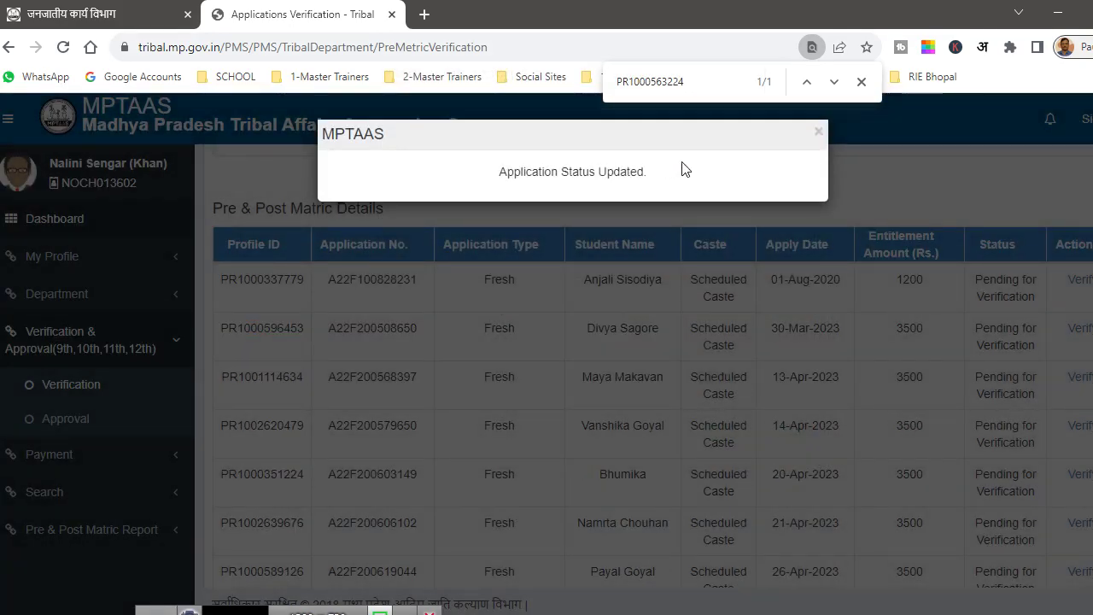
pyautogui.click(819, 134)
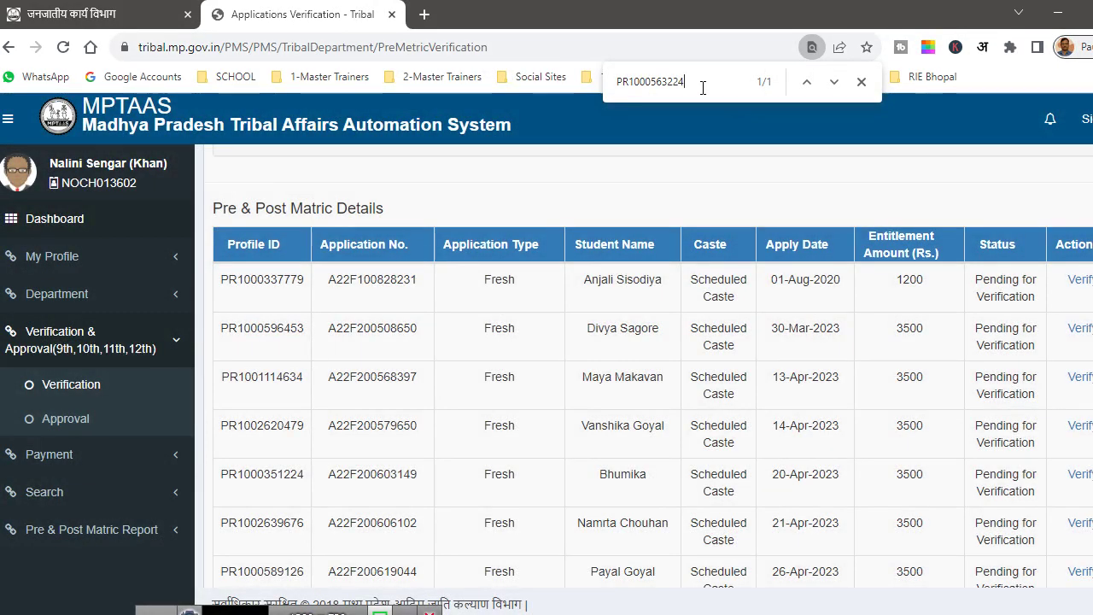
# Step: Search the pending verification table again for the verified student's profile ID
pyautogui.moveTo(685, 82); pyautogui.dragTo(618, 82)
pyautogui.rightClick(625, 83)
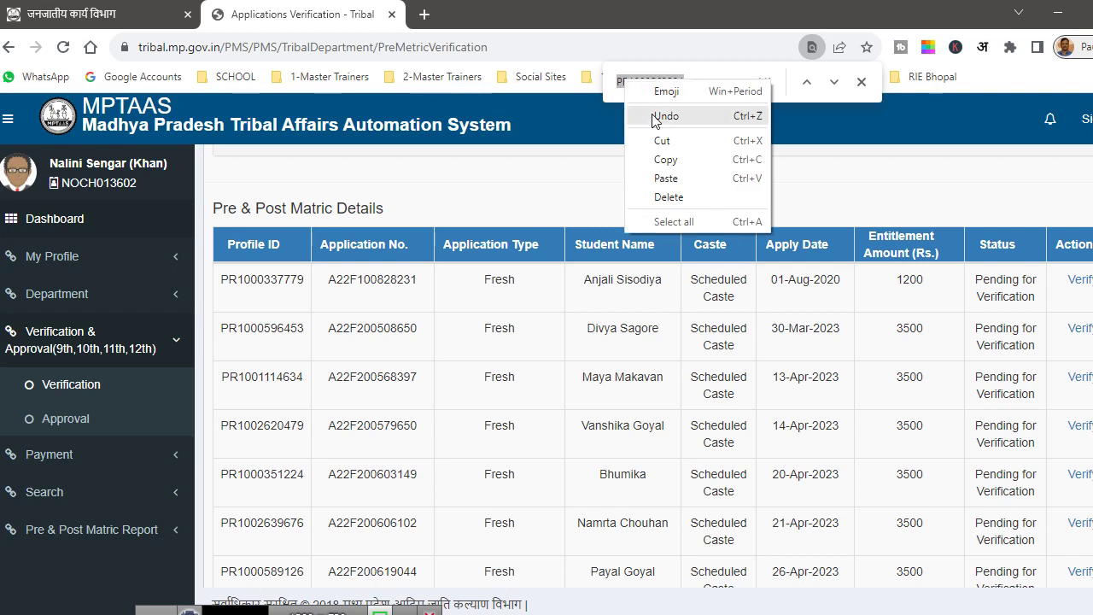
pyautogui.click(669, 142)
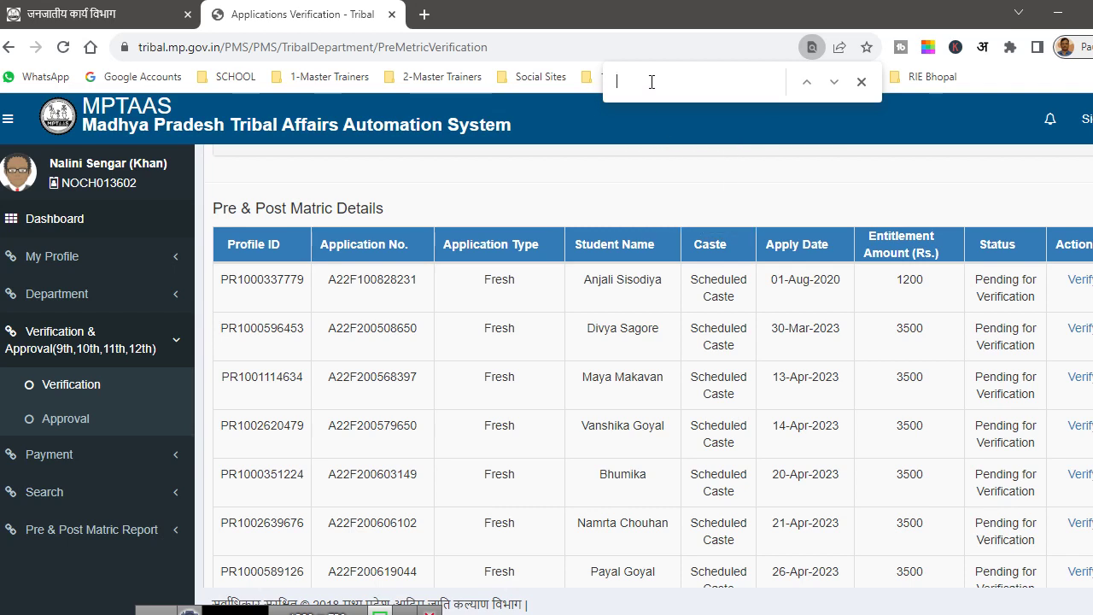
pyautogui.hotkey('ctrl', 'v')
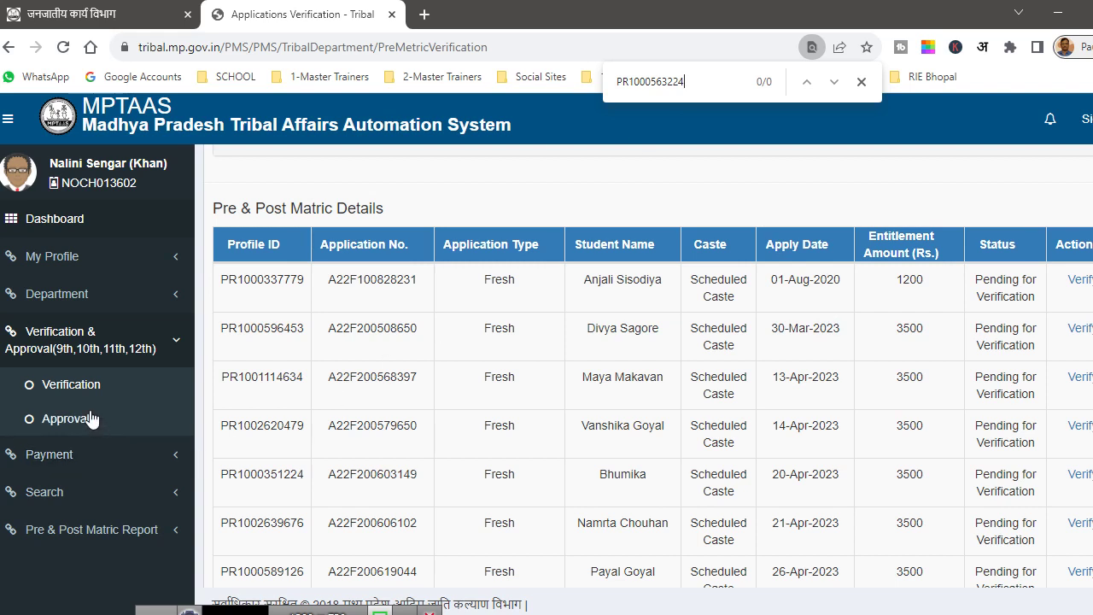
# Step: Copy the student's profile ID and load the scholarship application list on the Approval page with all filters left at default
pyautogui.moveTo(683, 82); pyautogui.dragTo(617, 96)
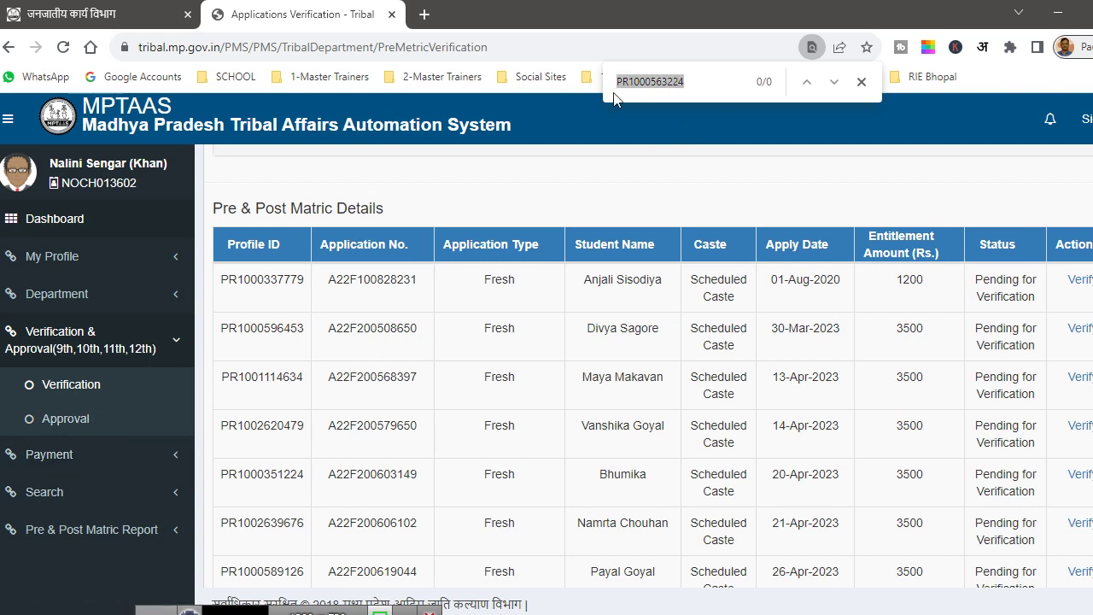
pyautogui.rightClick(647, 81)
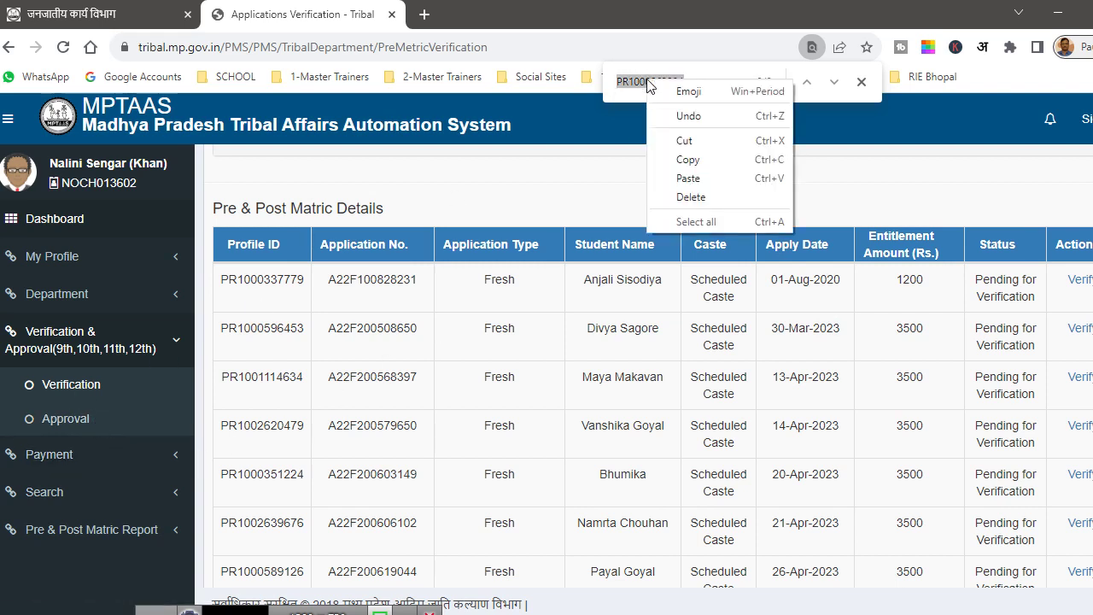
pyautogui.click(697, 161)
pyautogui.click(64, 420)
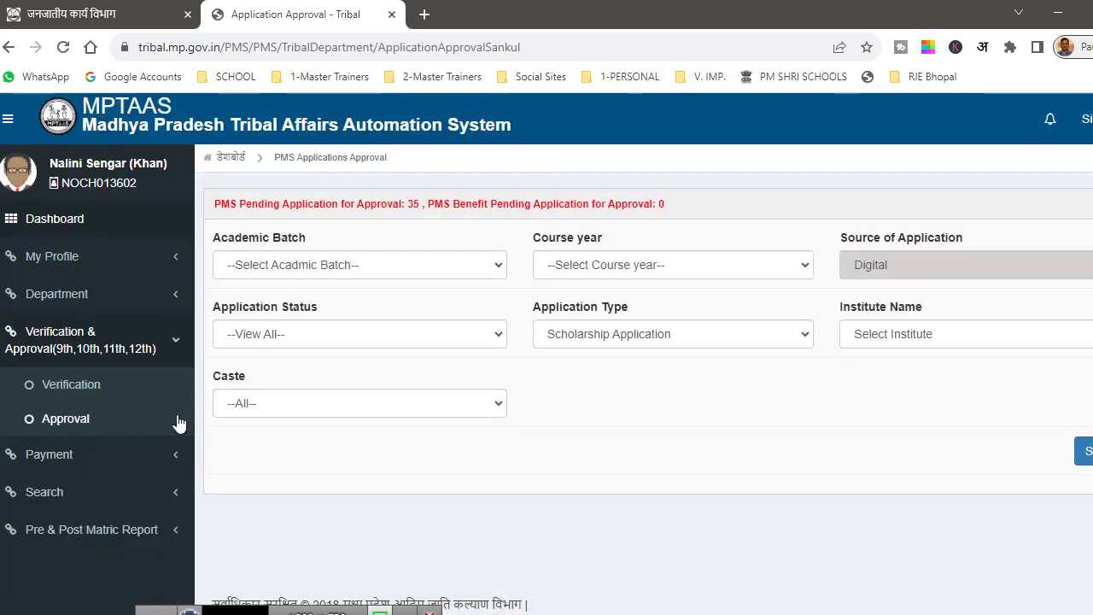
pyautogui.click(1081, 451)
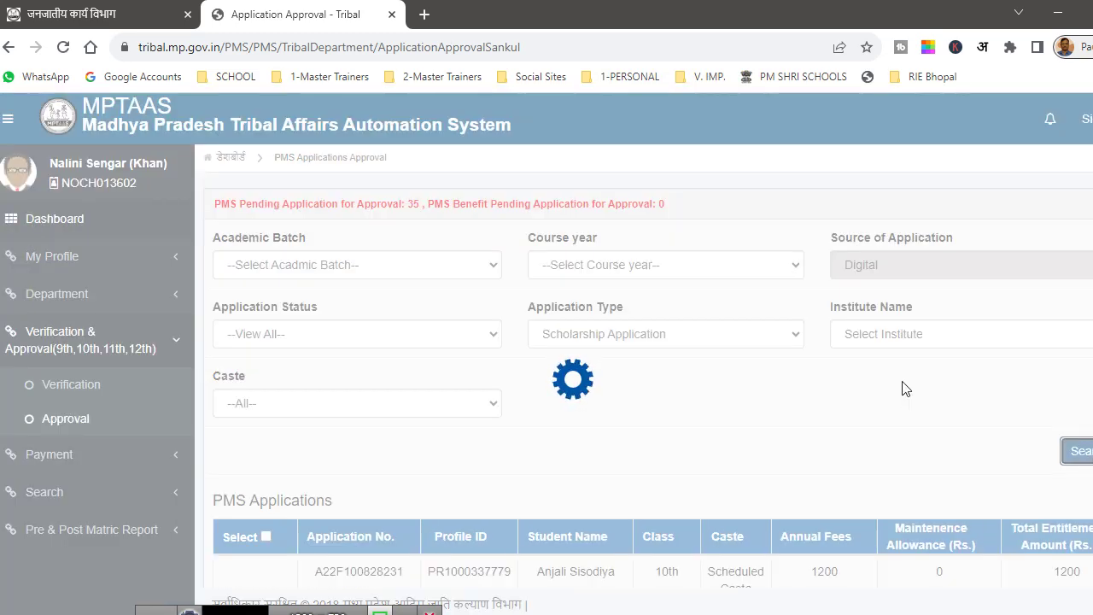
pyautogui.scroll(-2, 938, 419)
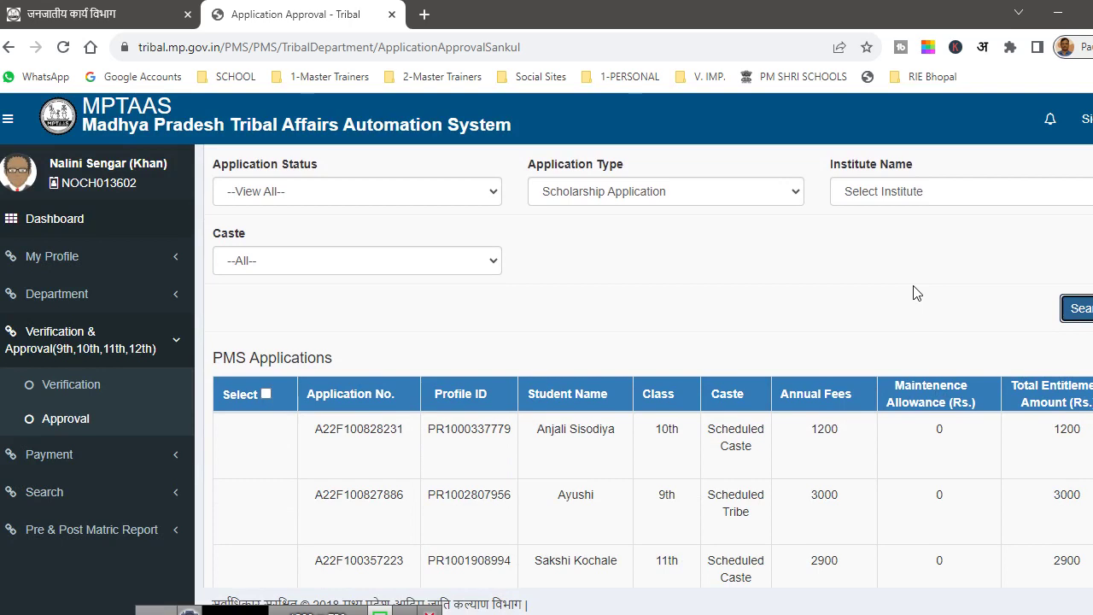
# Step: Show 100 entries in the approval list and find the verified student's profile ID in it
pyautogui.hotkey('ctrl', 'f')
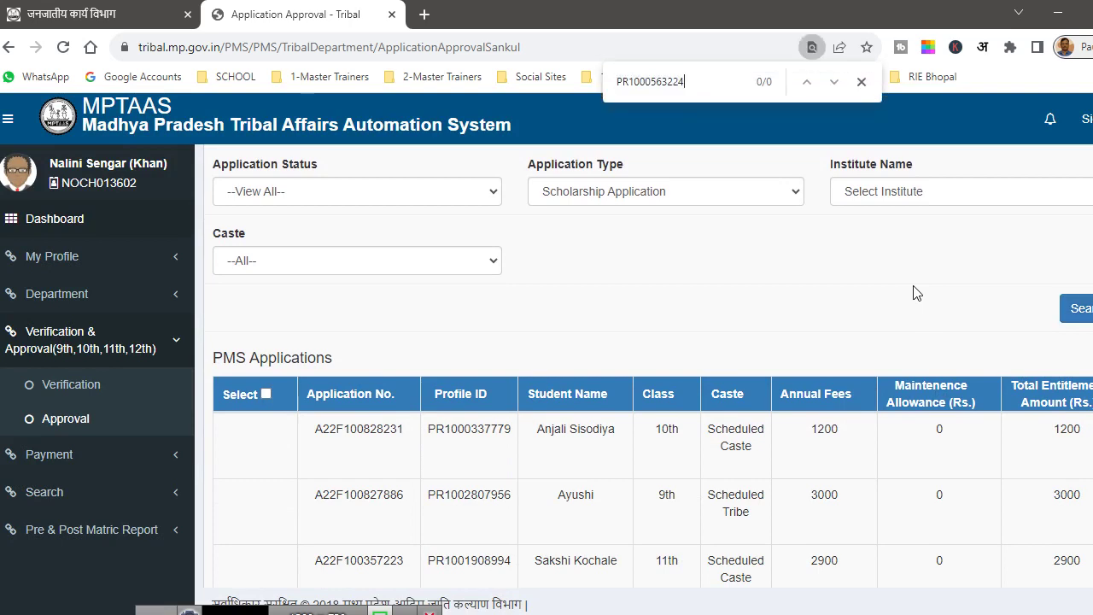
pyautogui.scroll(-3, 853, 248)
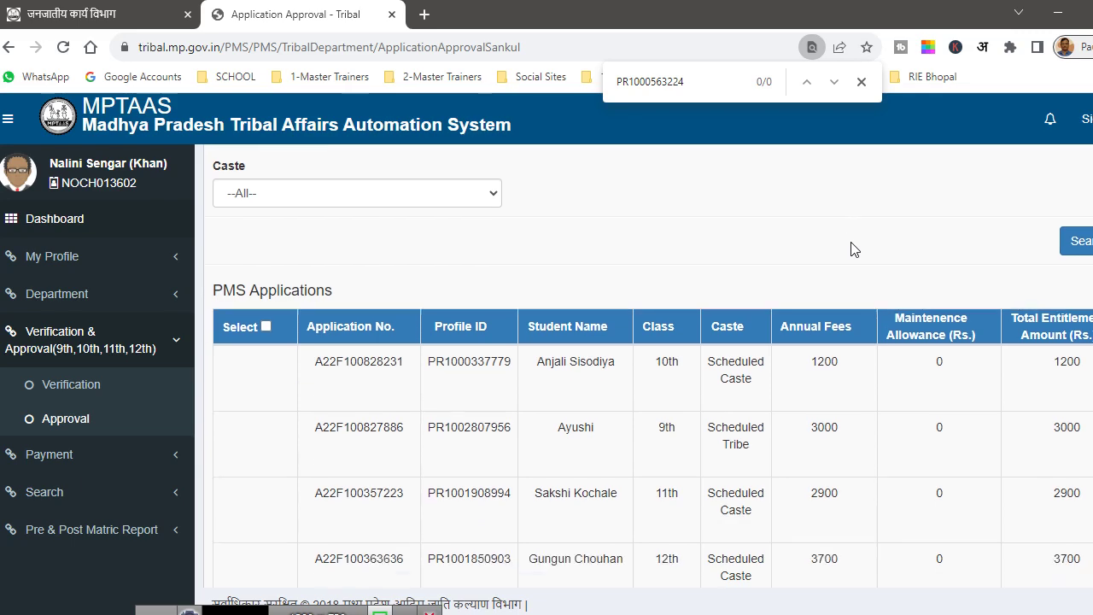
pyautogui.scroll(-4, 853, 247)
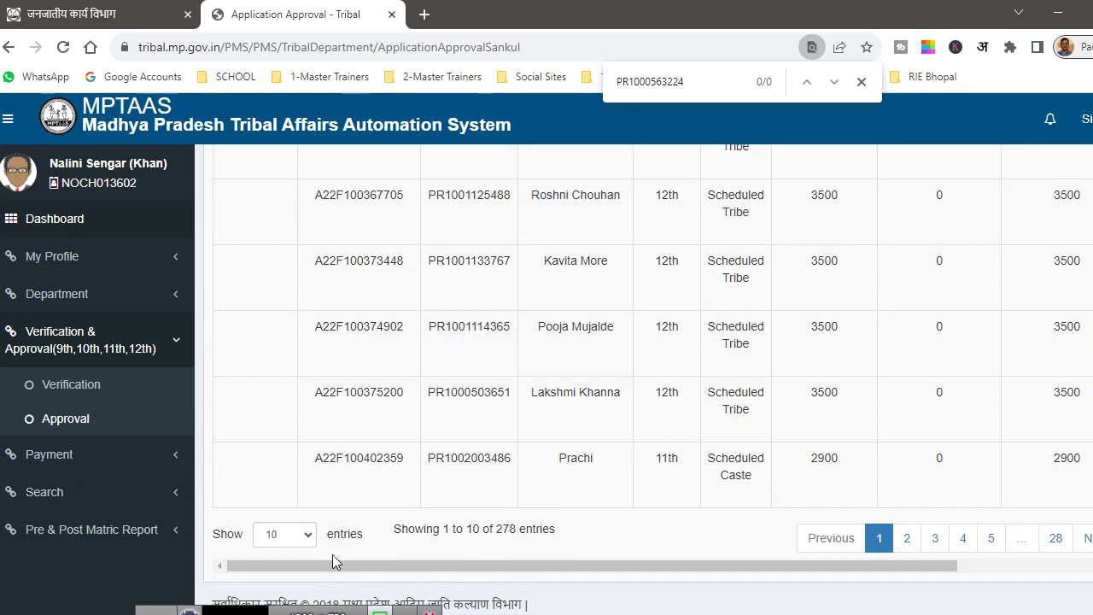
pyautogui.click(287, 540)
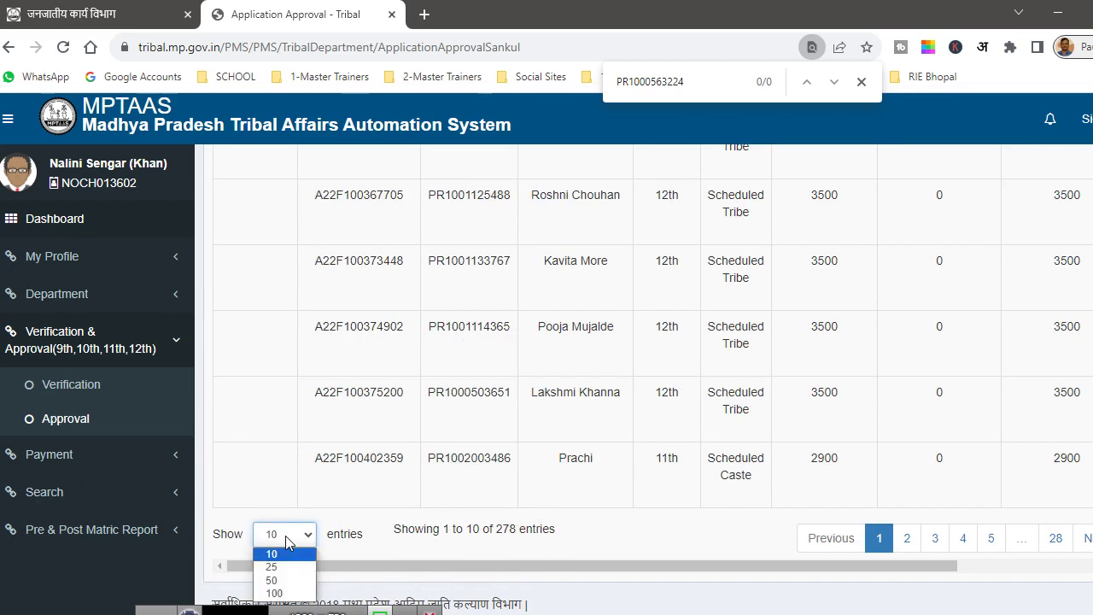
pyautogui.click(287, 595)
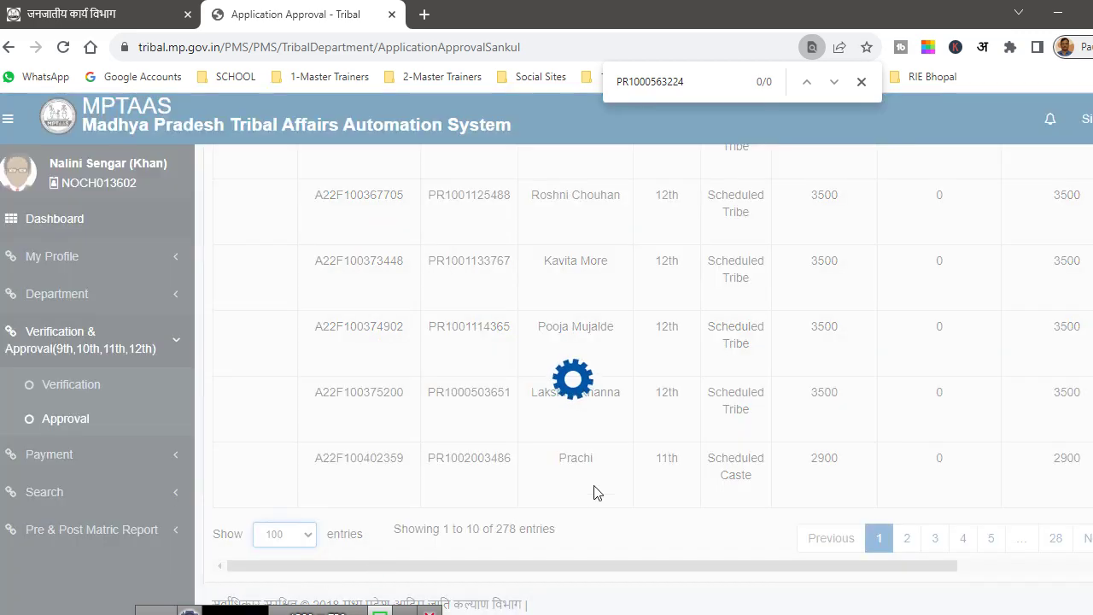
pyautogui.scroll(-1, 598, 493)
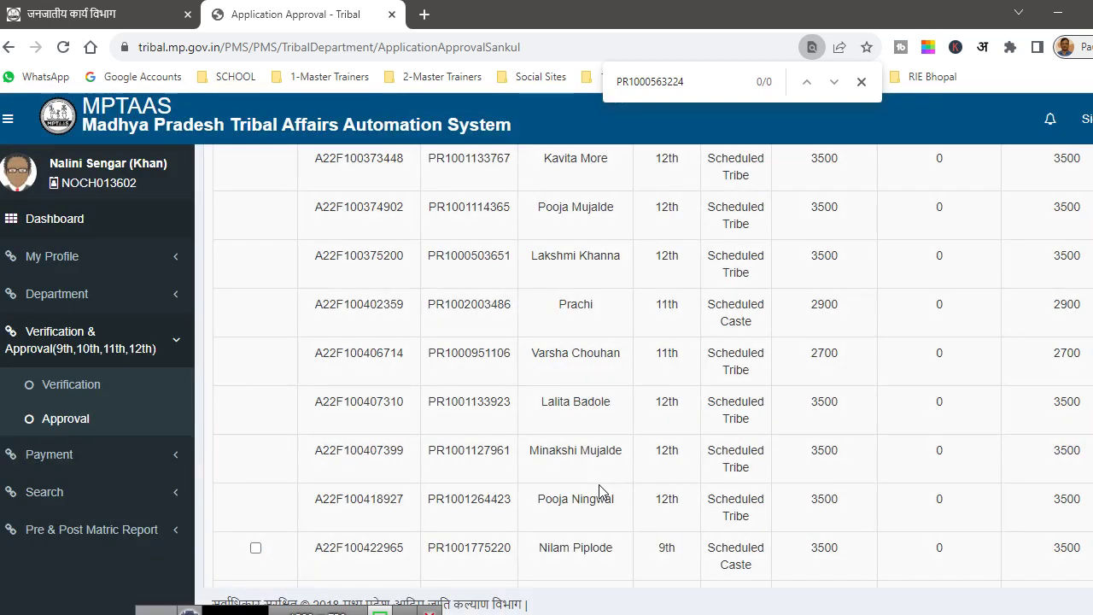
pyautogui.moveTo(724, 88); pyautogui.dragTo(531, 91)
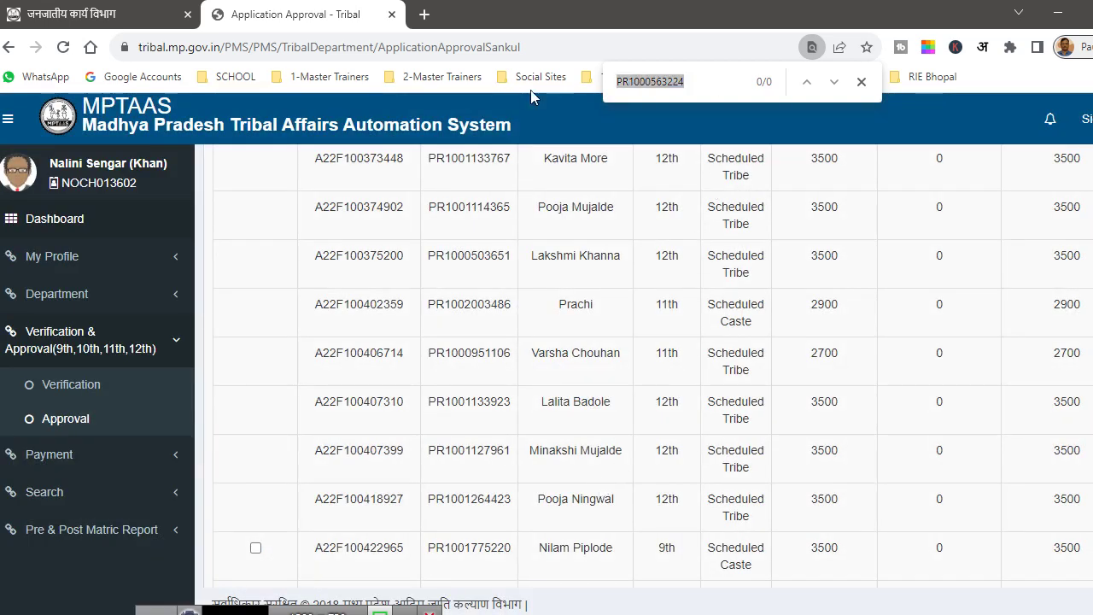
pyautogui.hotkey('ctrl', 'v')
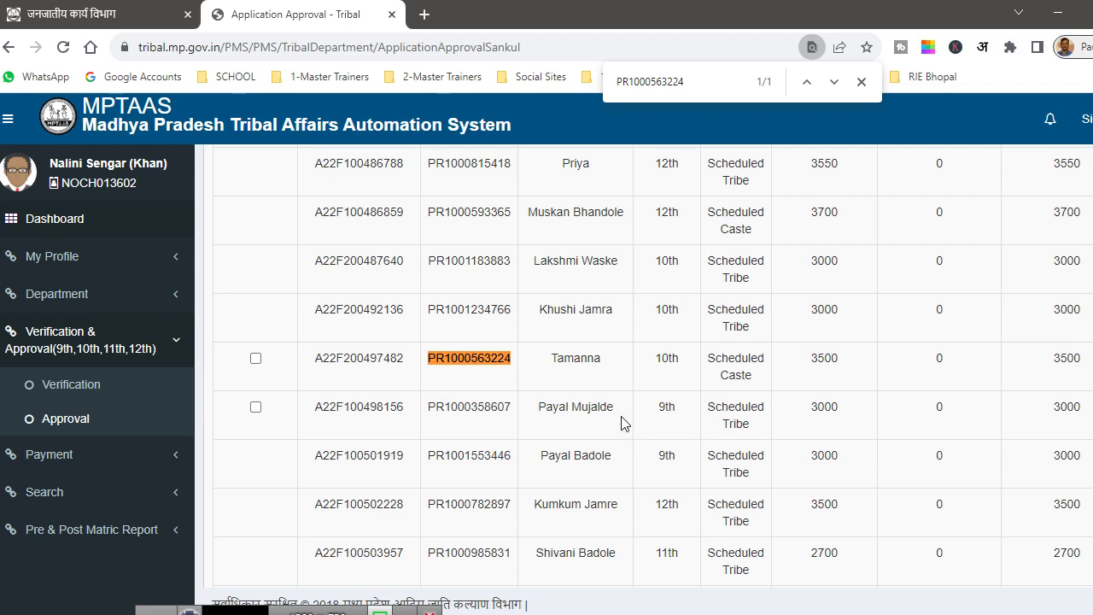
# Step: Open the portal's application Verification page and switch to the Portal List.xlsx workbook in Excel
pyautogui.click(92, 391)
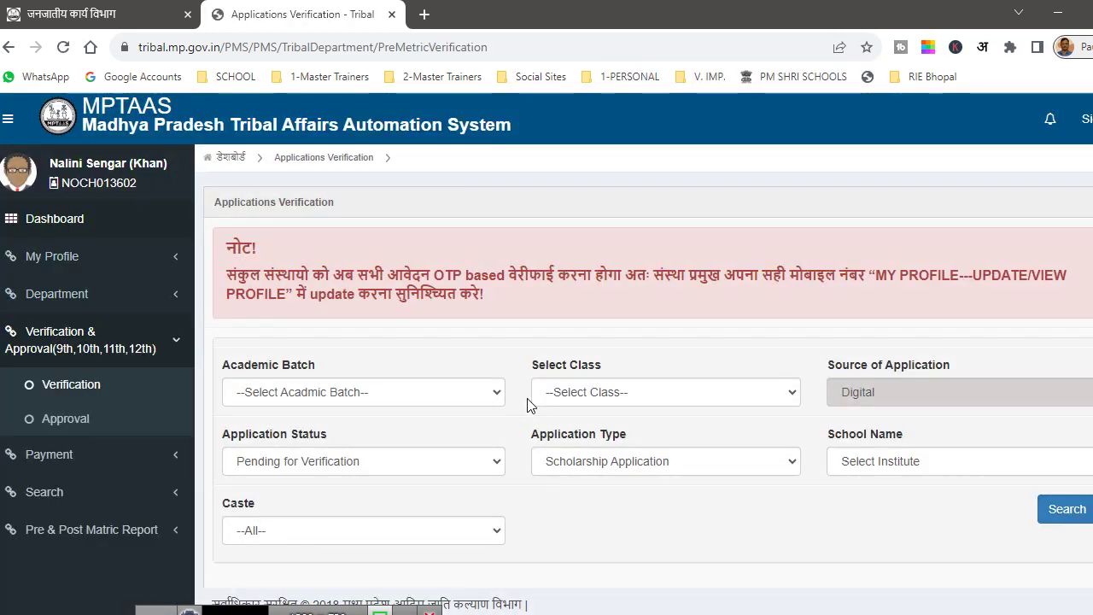
pyautogui.click(380, 613)
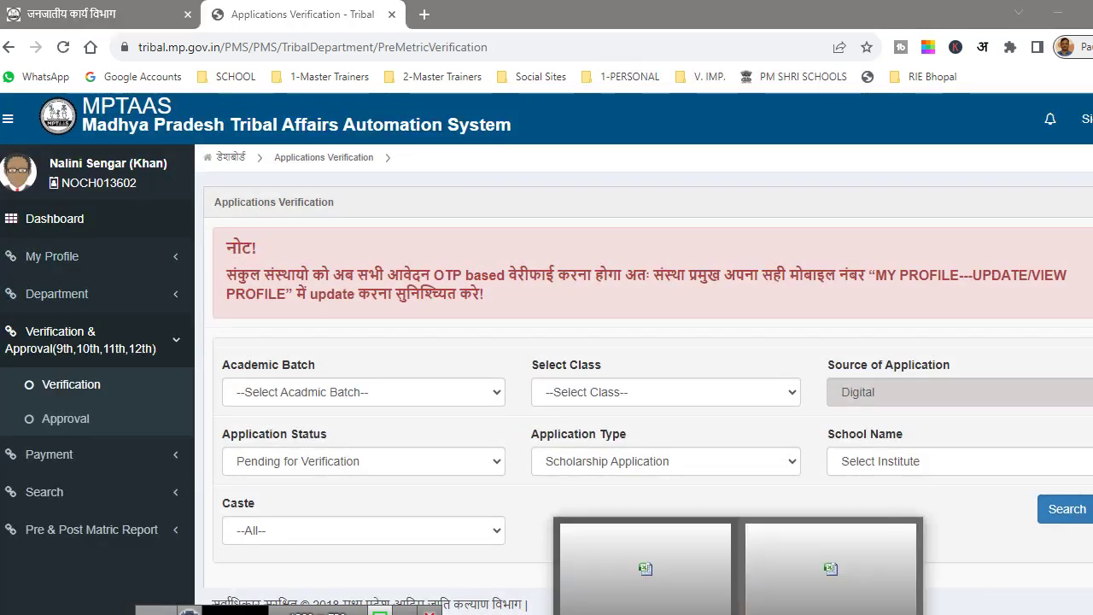
pyautogui.click(627, 559)
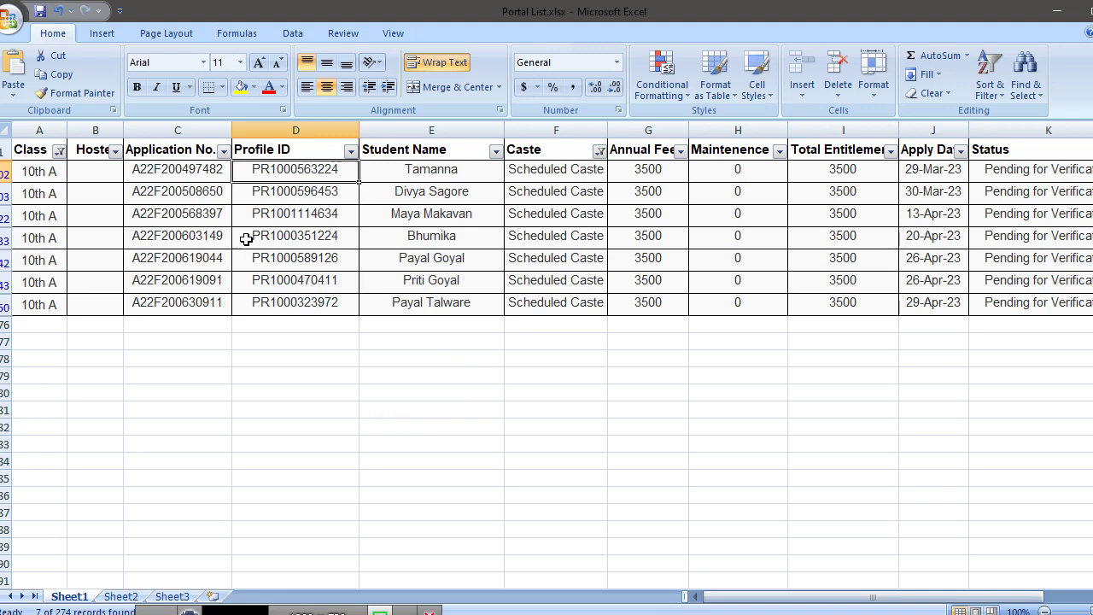
# Step: Filter the Caste column to show only Scheduled Tribe and return to the portal in the browser
pyautogui.click(599, 151)
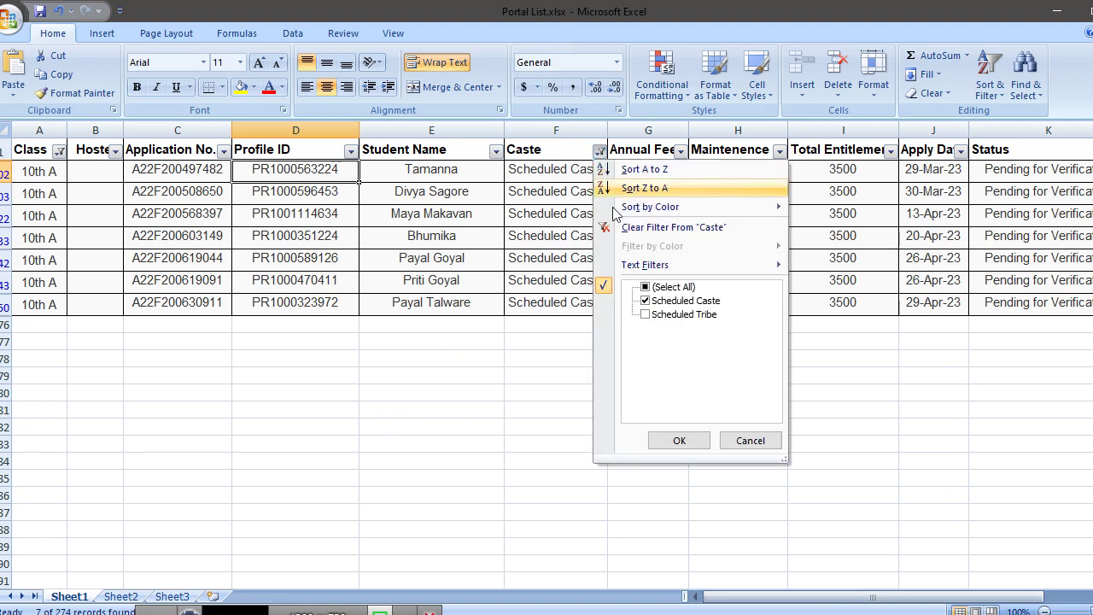
pyautogui.click(645, 314)
pyautogui.click(646, 301)
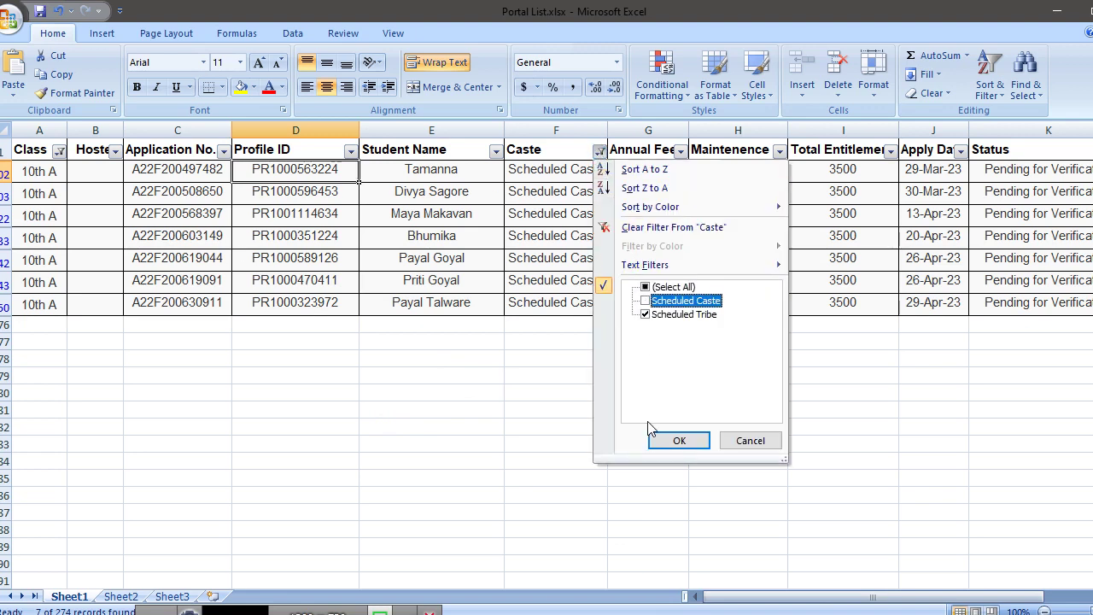
pyautogui.click(679, 439)
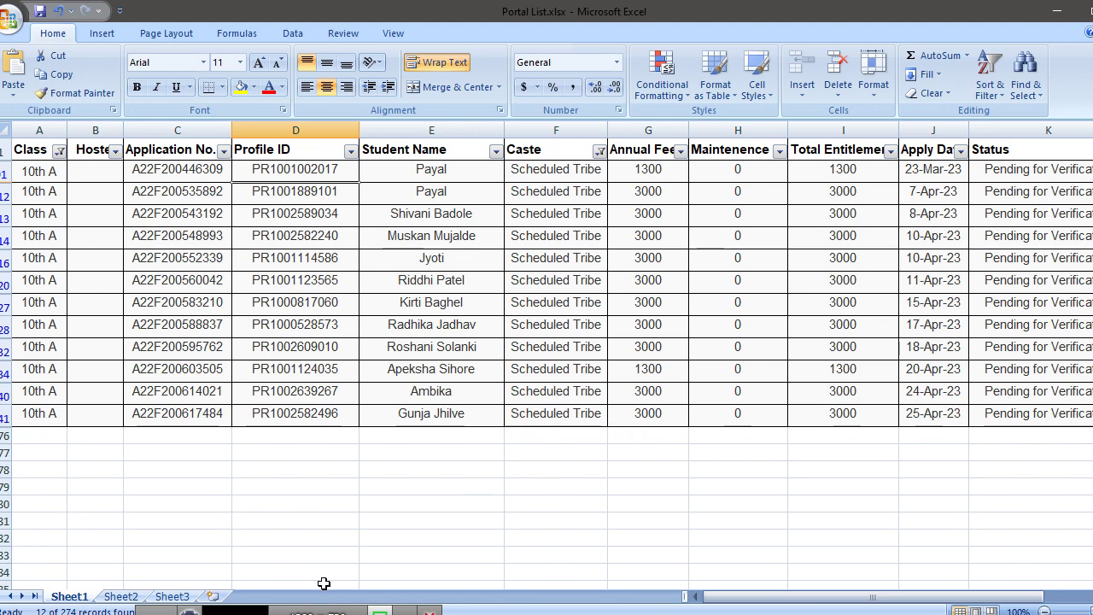
pyautogui.click(227, 607)
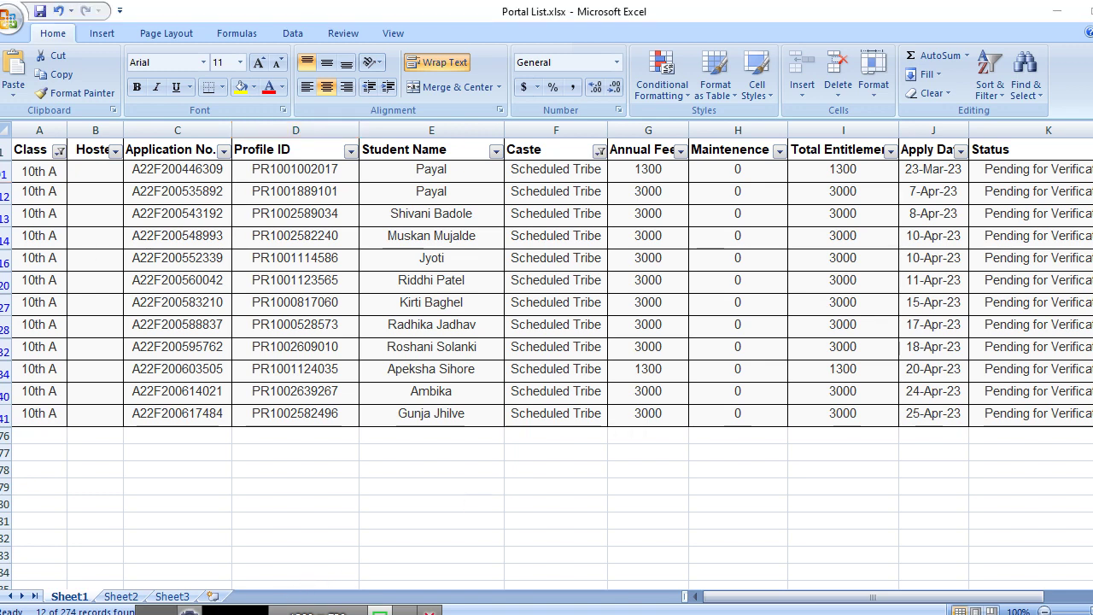